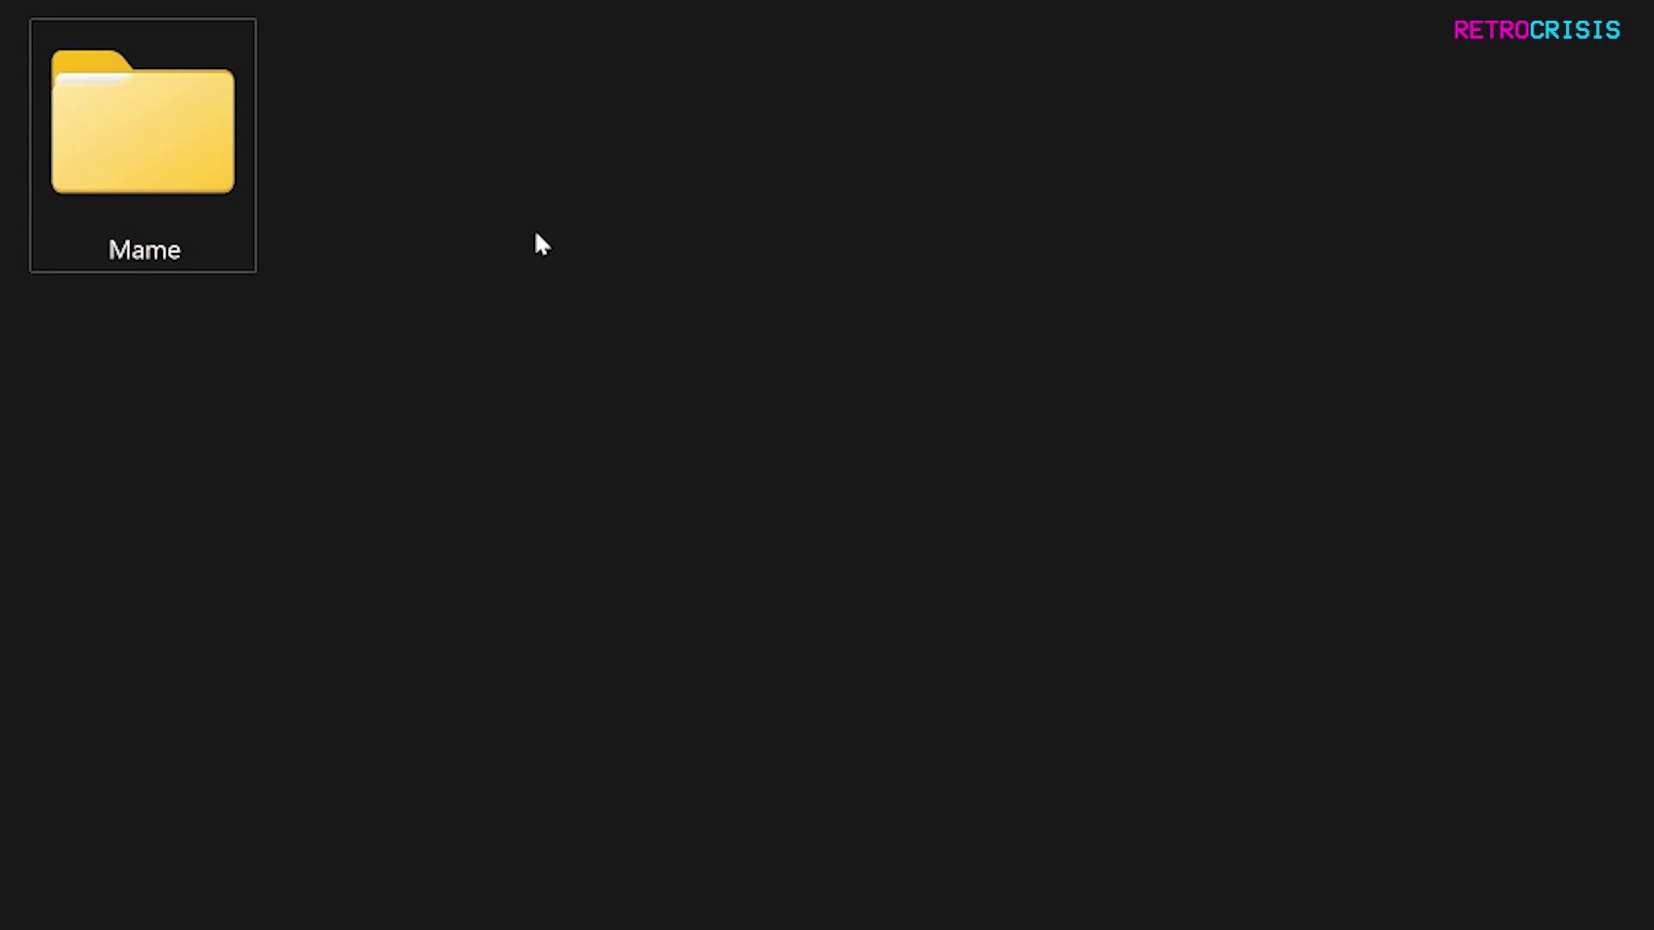
Extract sf2.zip from Mame\Artwork into a new sf2 folder with 7-Zip
double_click(139, 119)
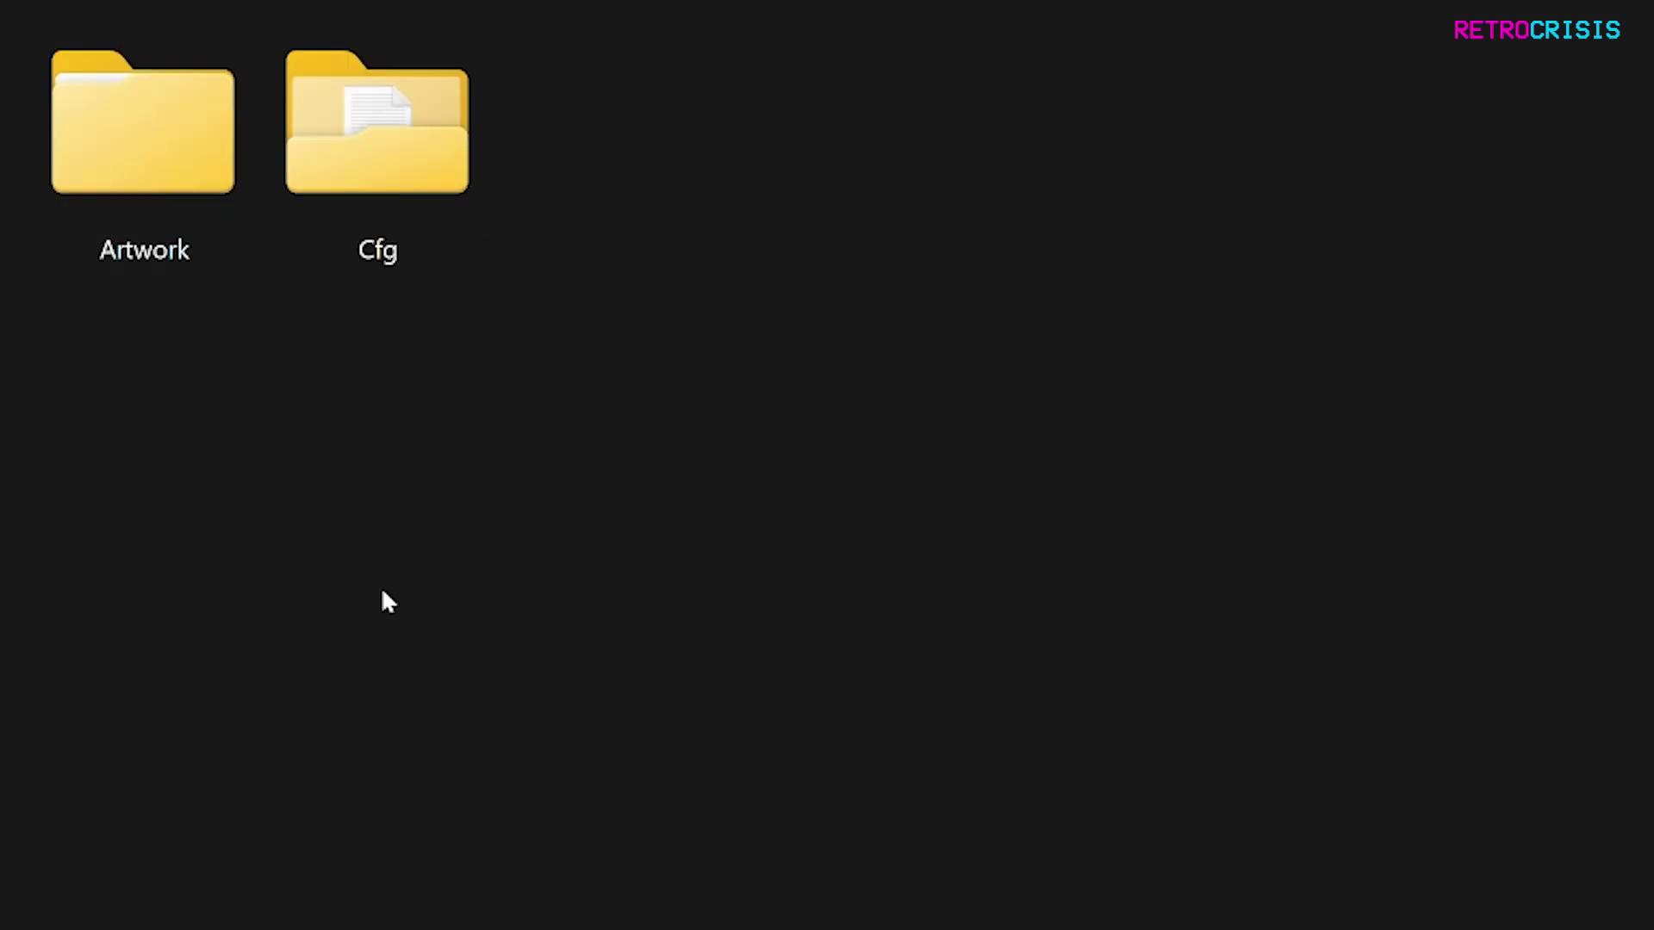
double_click(210, 140)
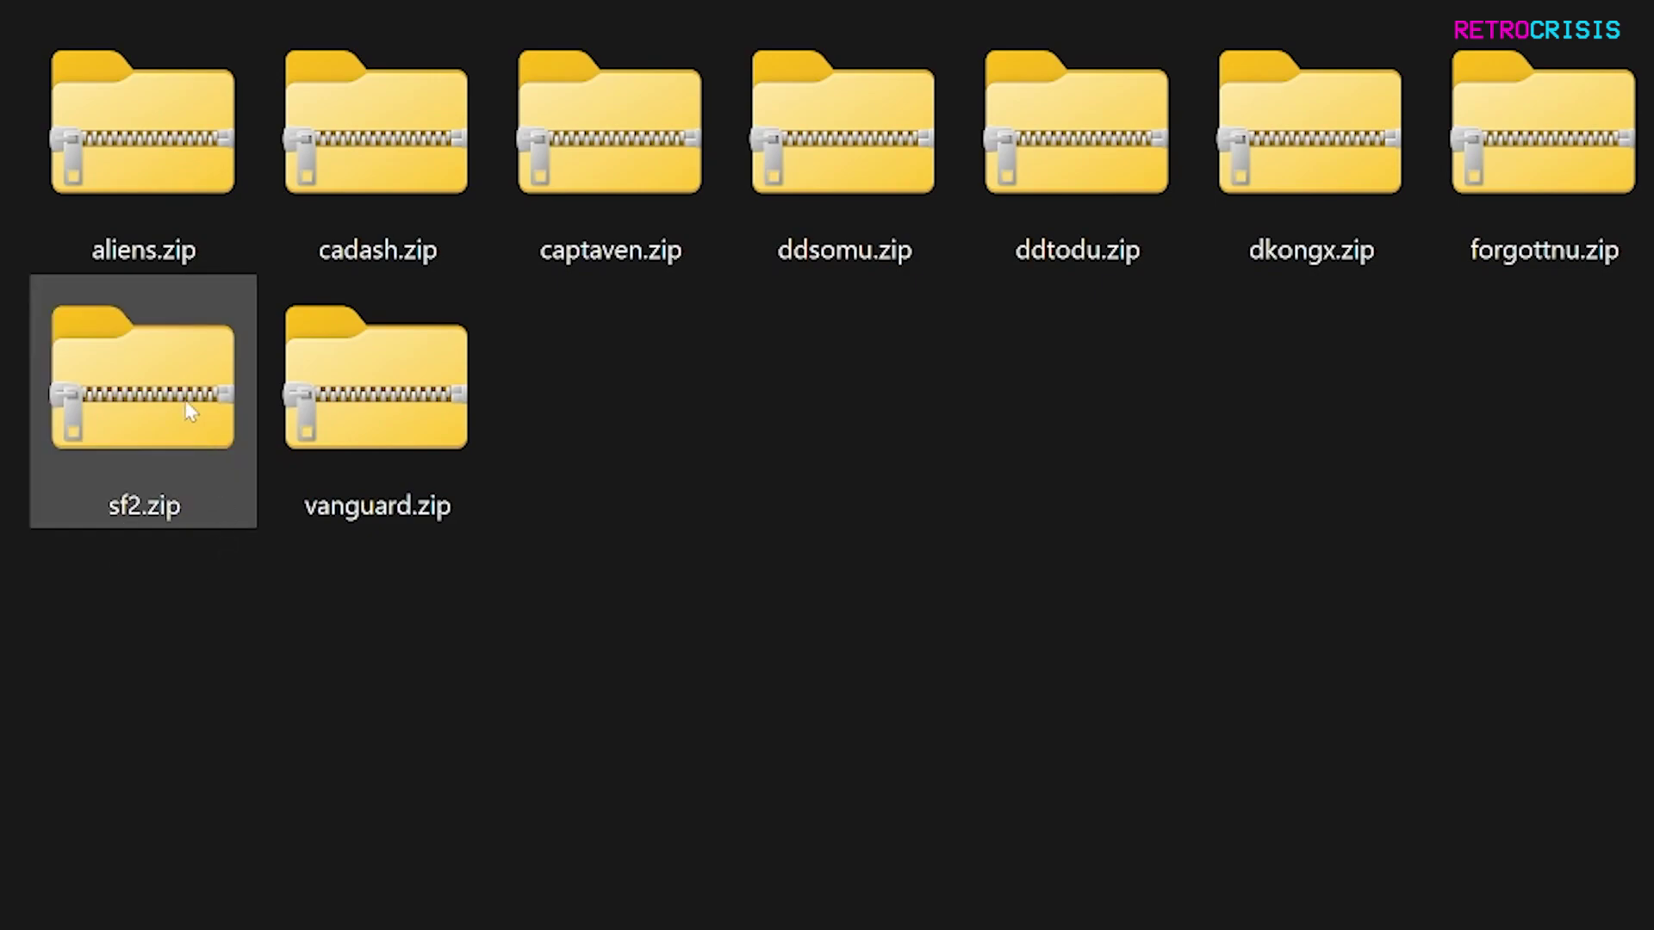
left_click_drag(183, 403, 787, 480)
mouse_move(834, 505)
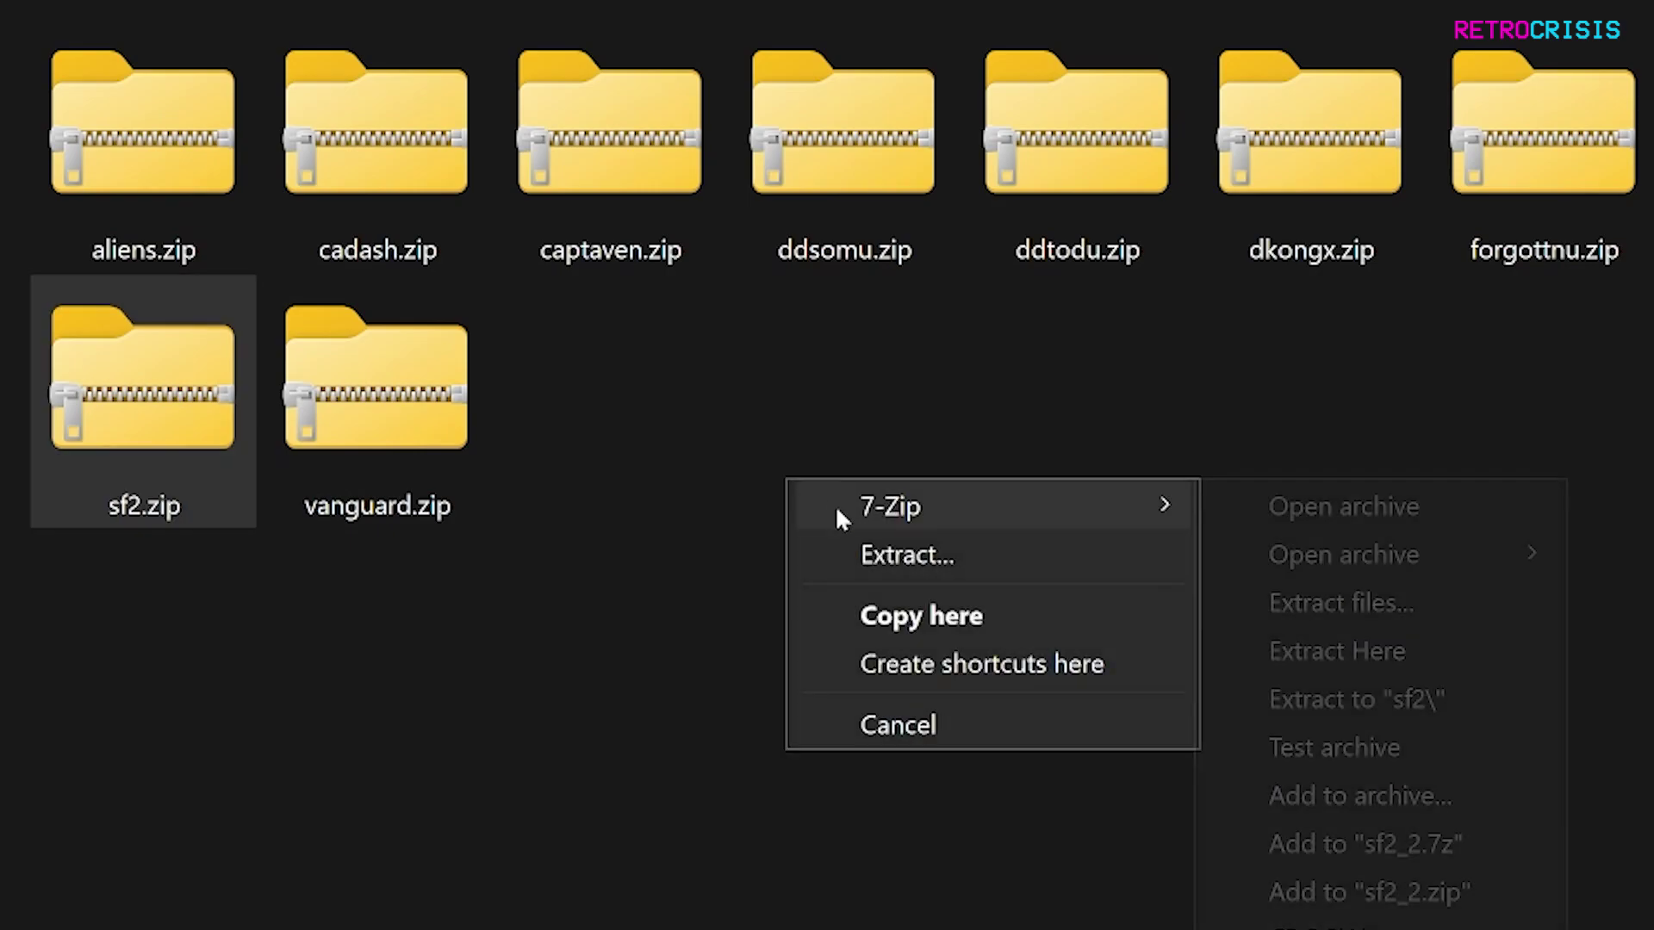
left_click(1327, 701)
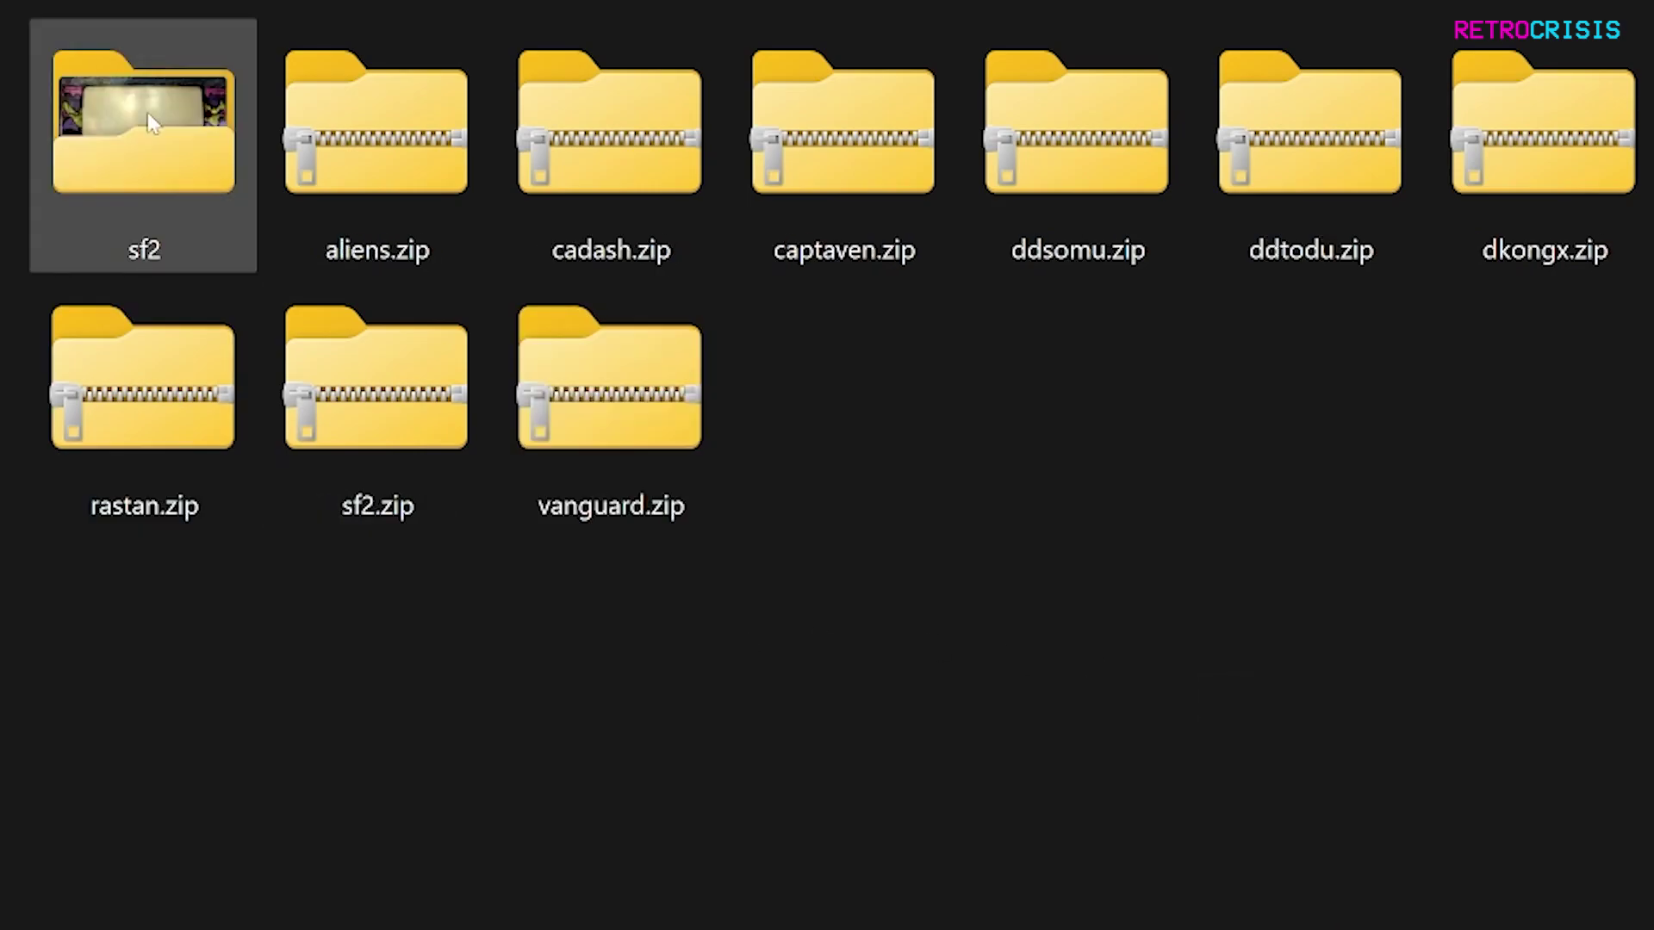
In the sf2 folder, delete every file except the sf2_nmva_ws.png bezel
double_click(147, 121)
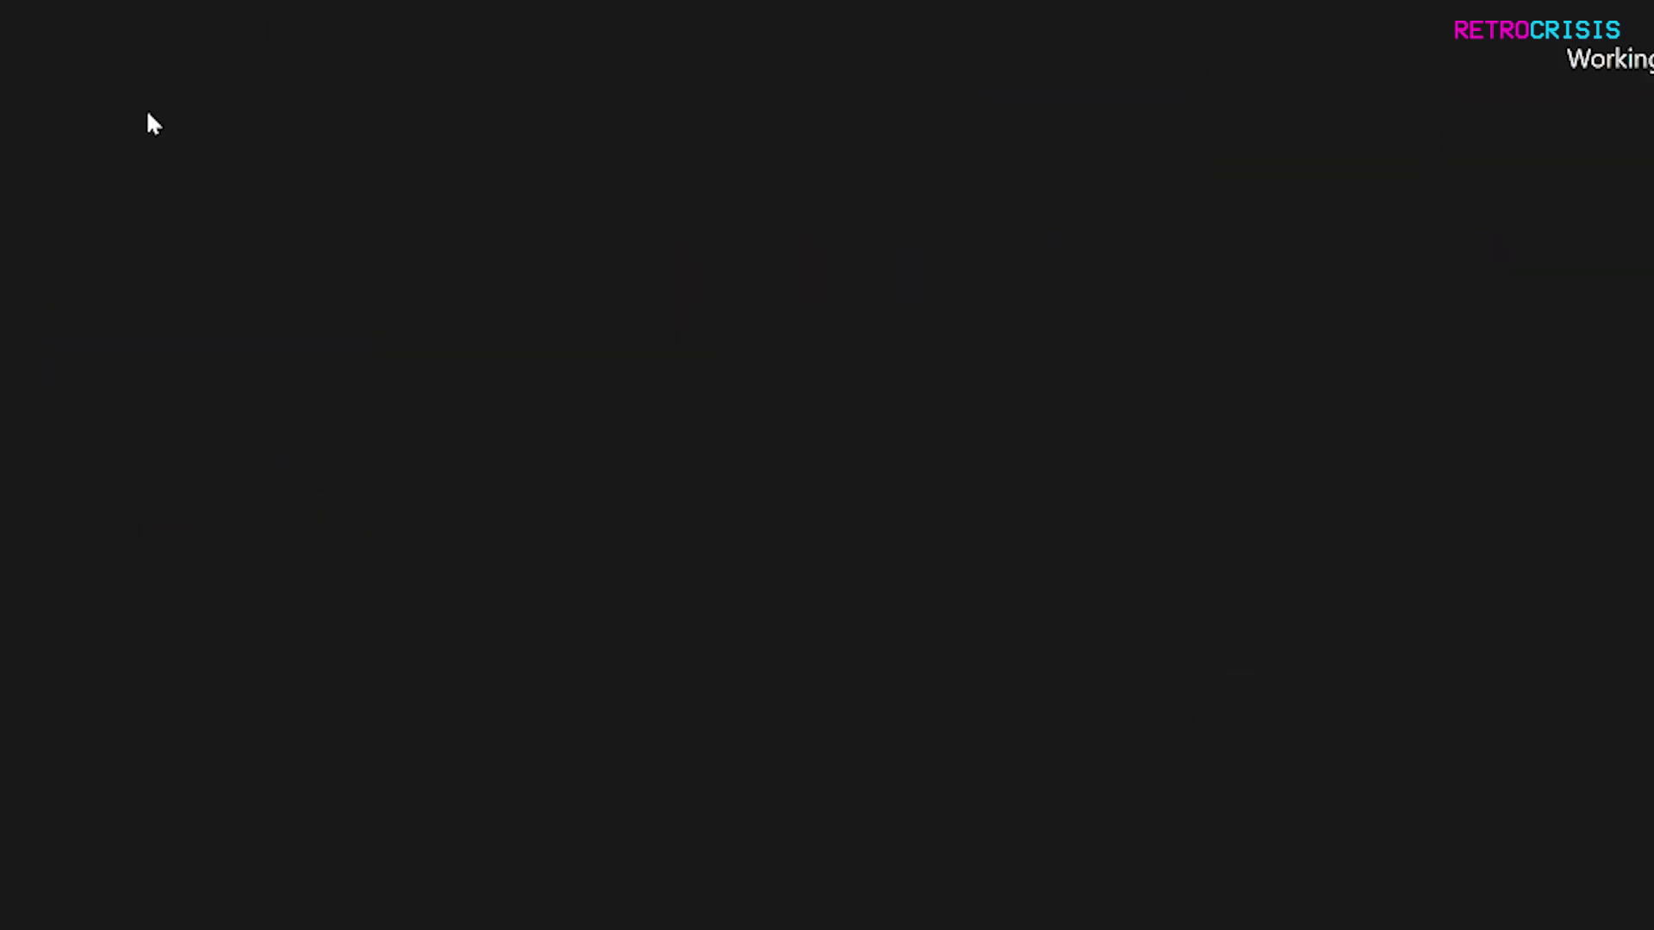
left_click_drag(1027, 331, 1151, 204)
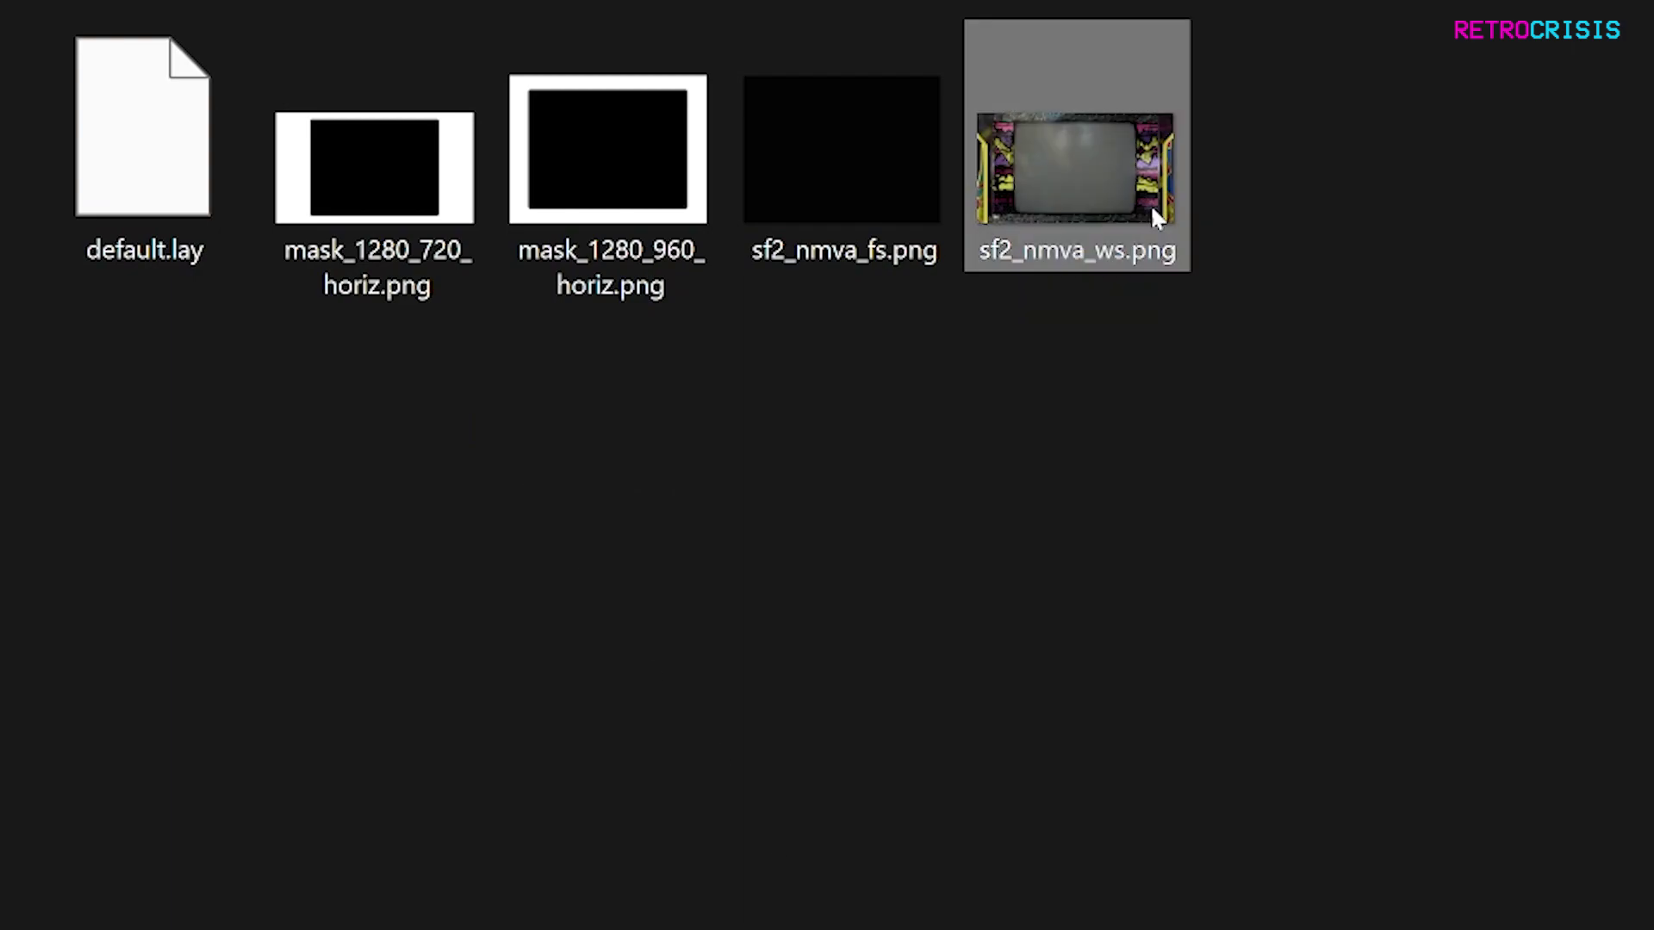
left_click_drag(913, 365, 111, 122)
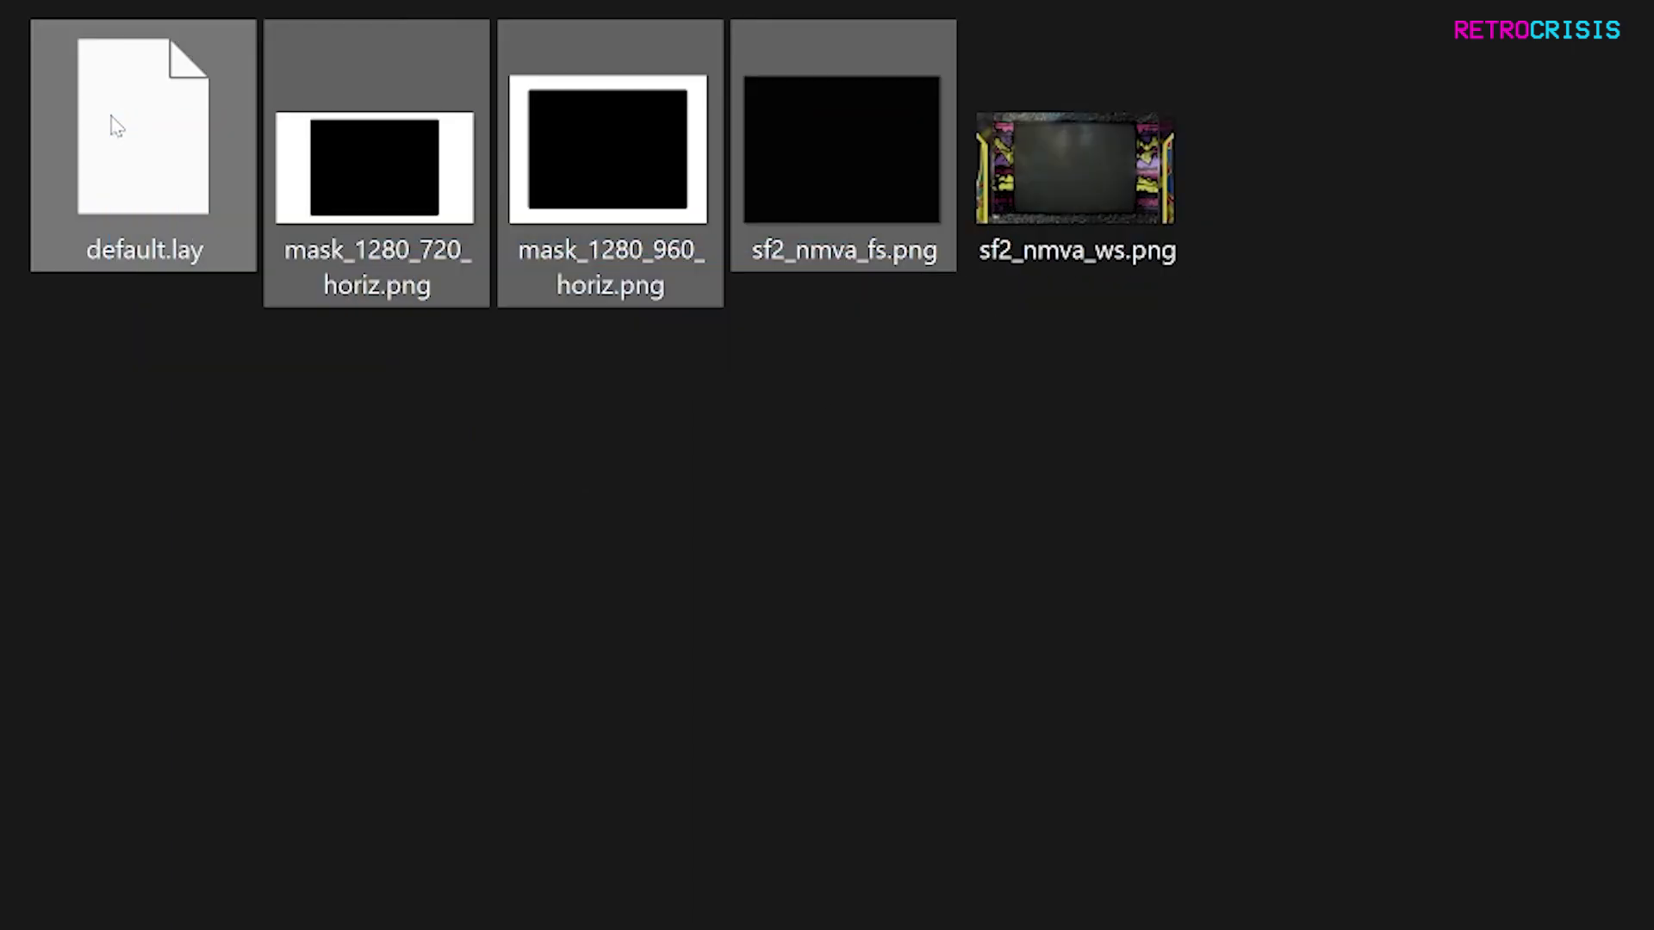
key("Delete")
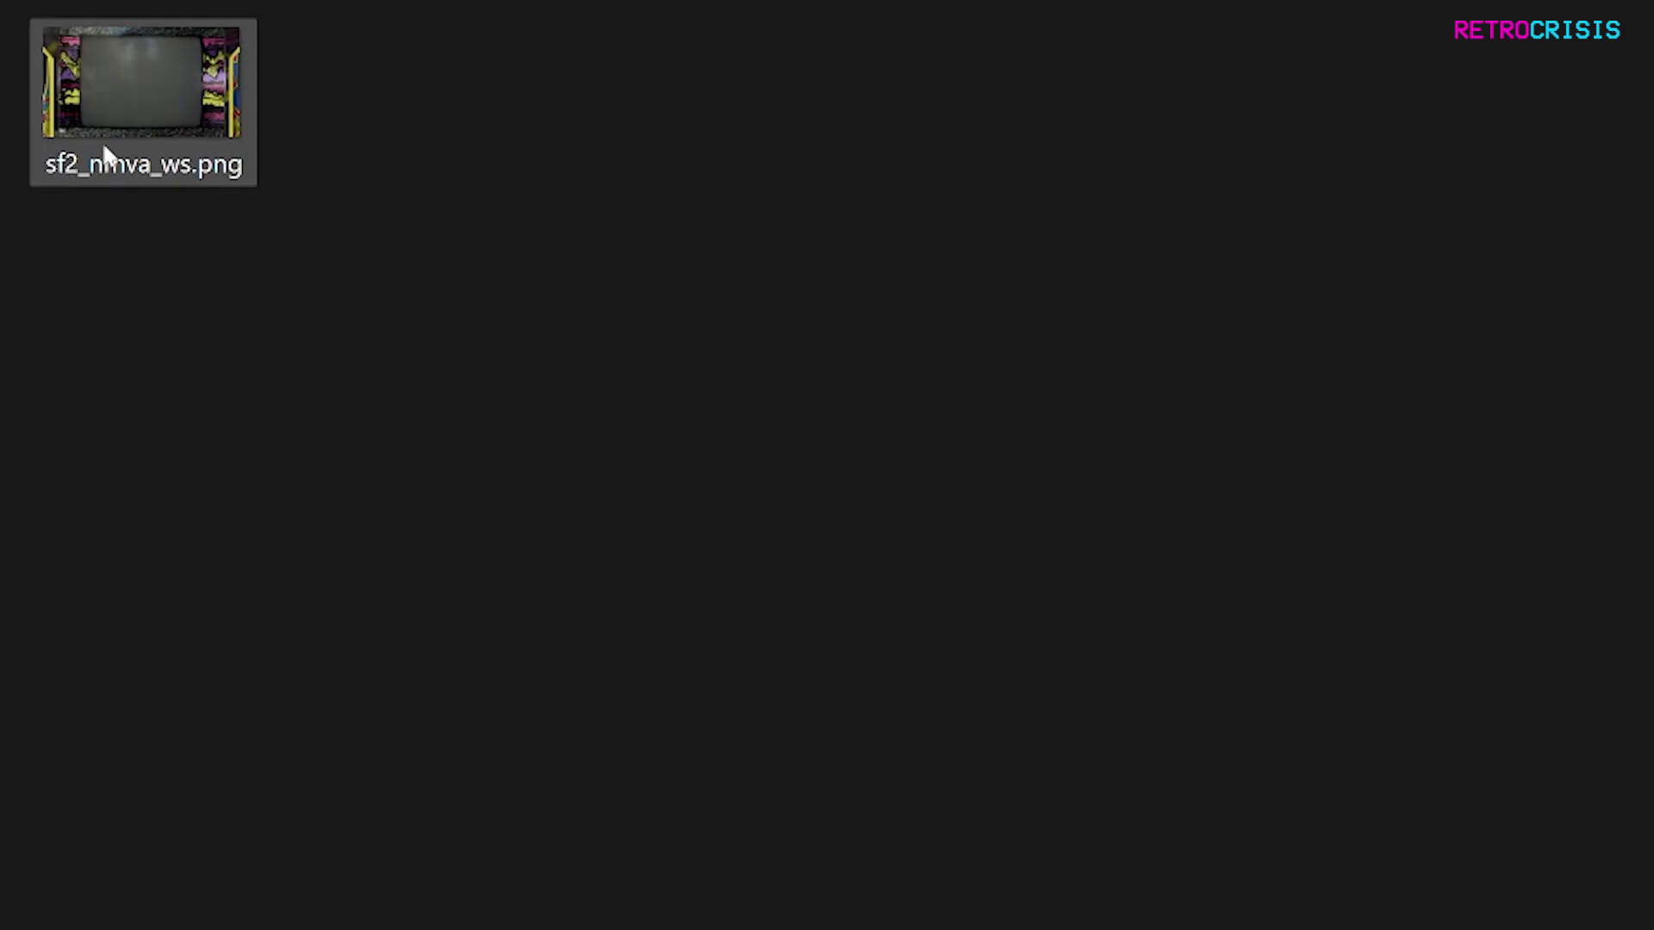
Rename sf2_nmva_ws.png to sf2.png
key("F2")
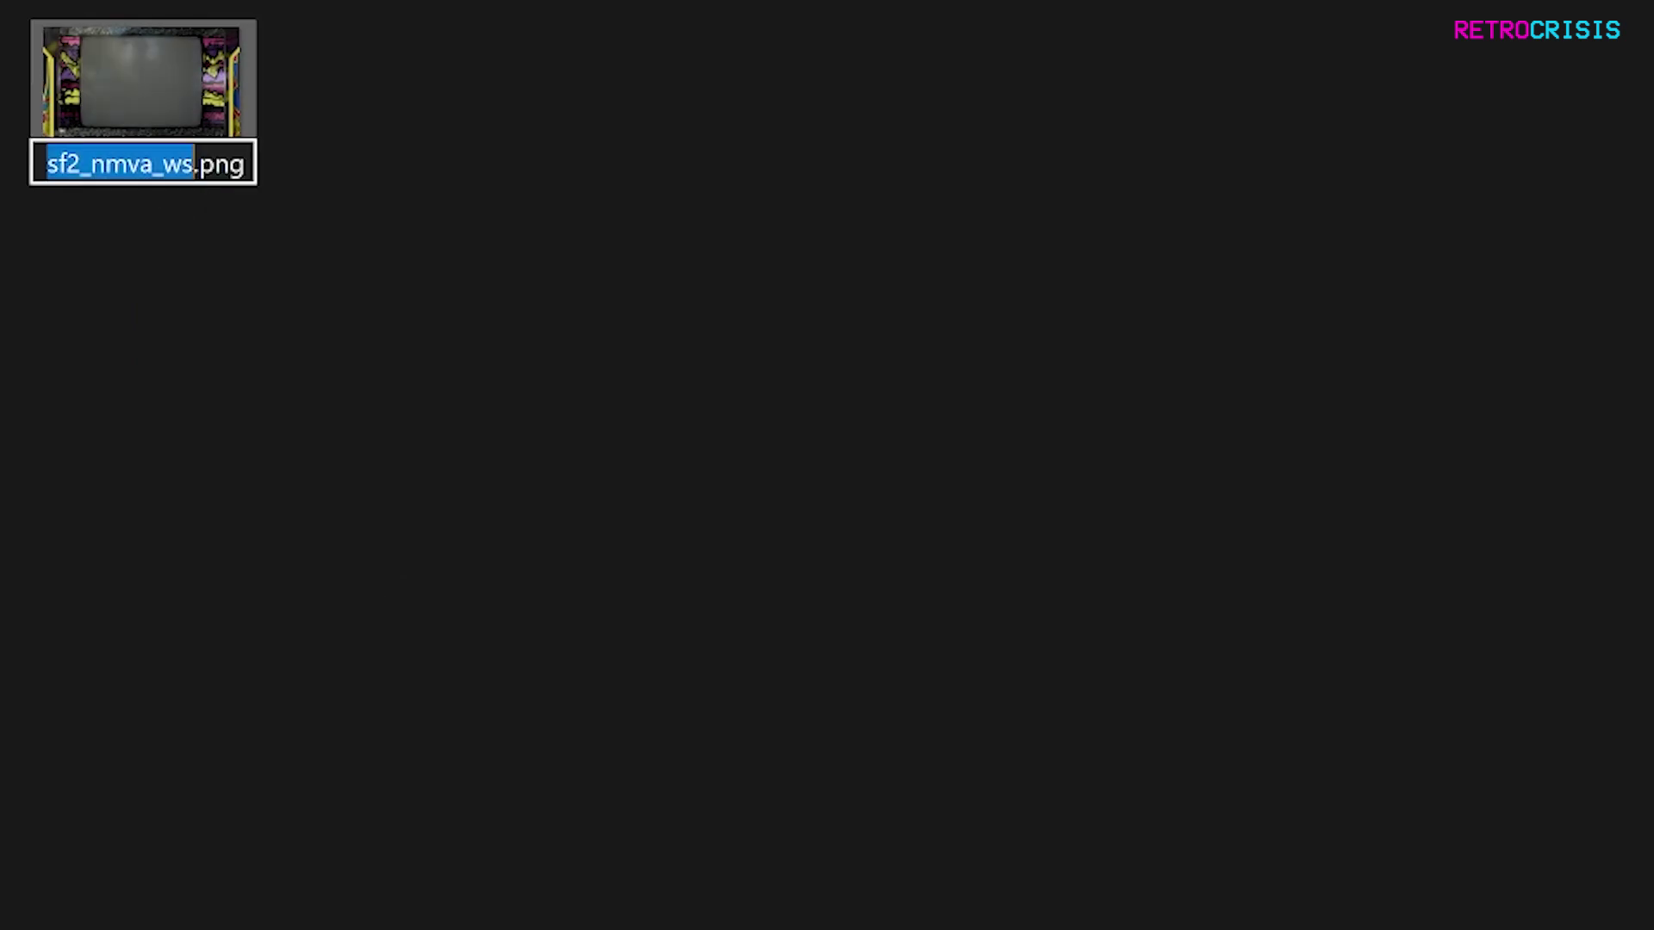
key("Right")
key("shift+Left")
key("shift+Left")
key("shift+Left")
key("shift+Left")
key("shift+Left")
key("shift+Left")
key("shift+Left")
key("shift+Left")
key("BackSpace")
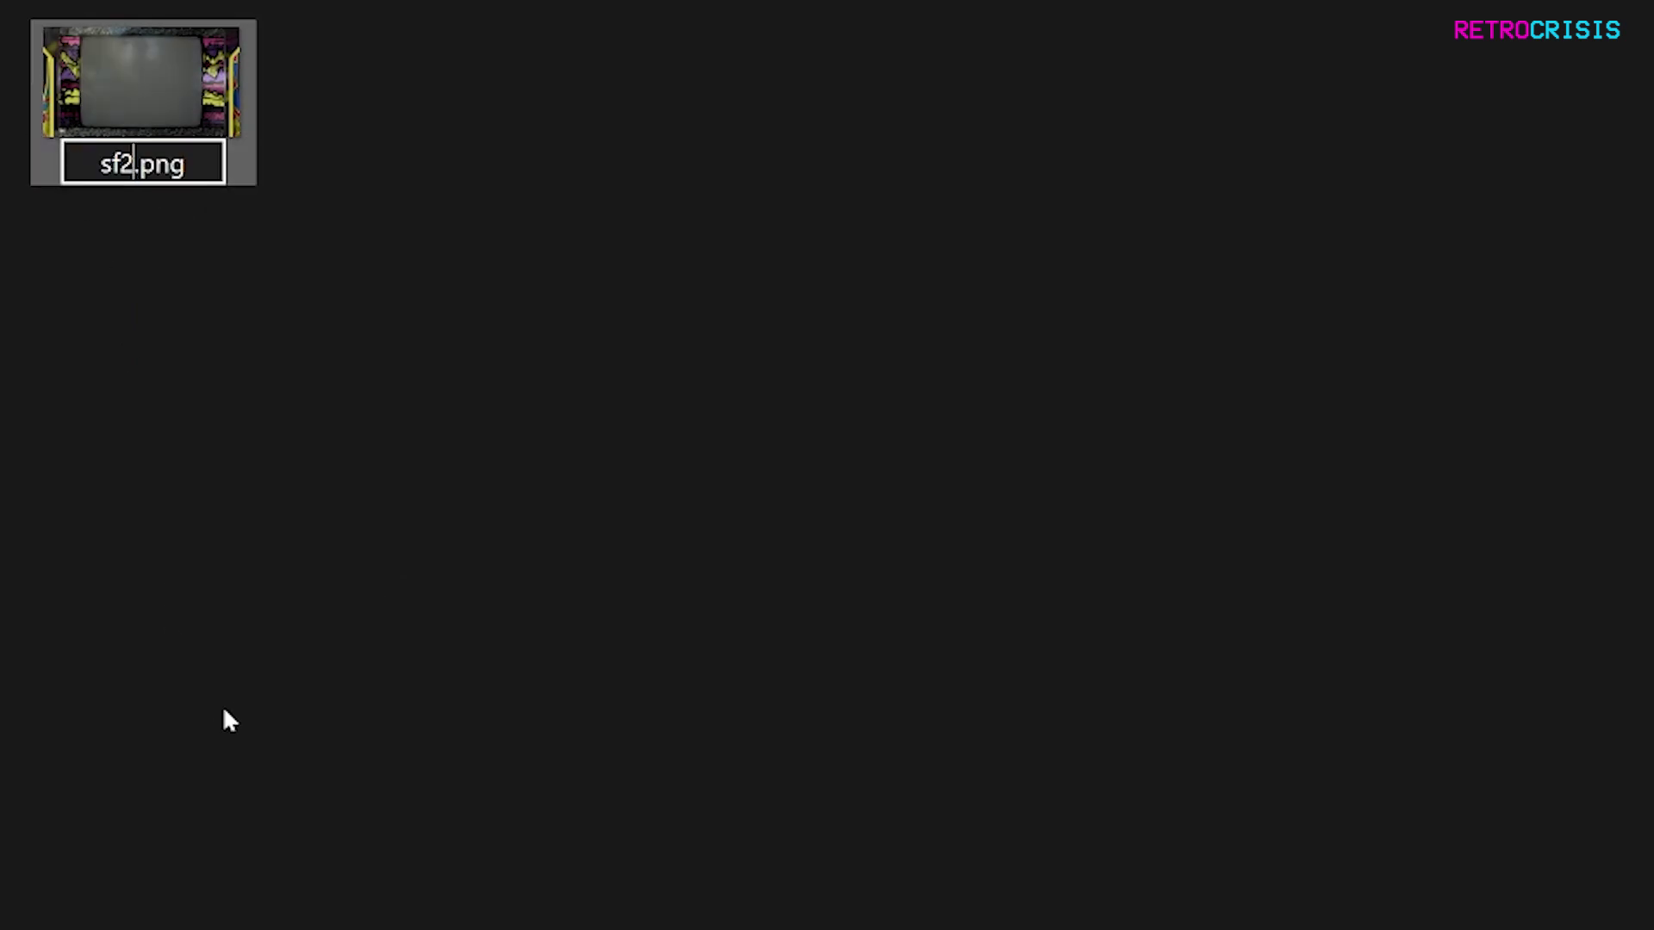
key("Return")
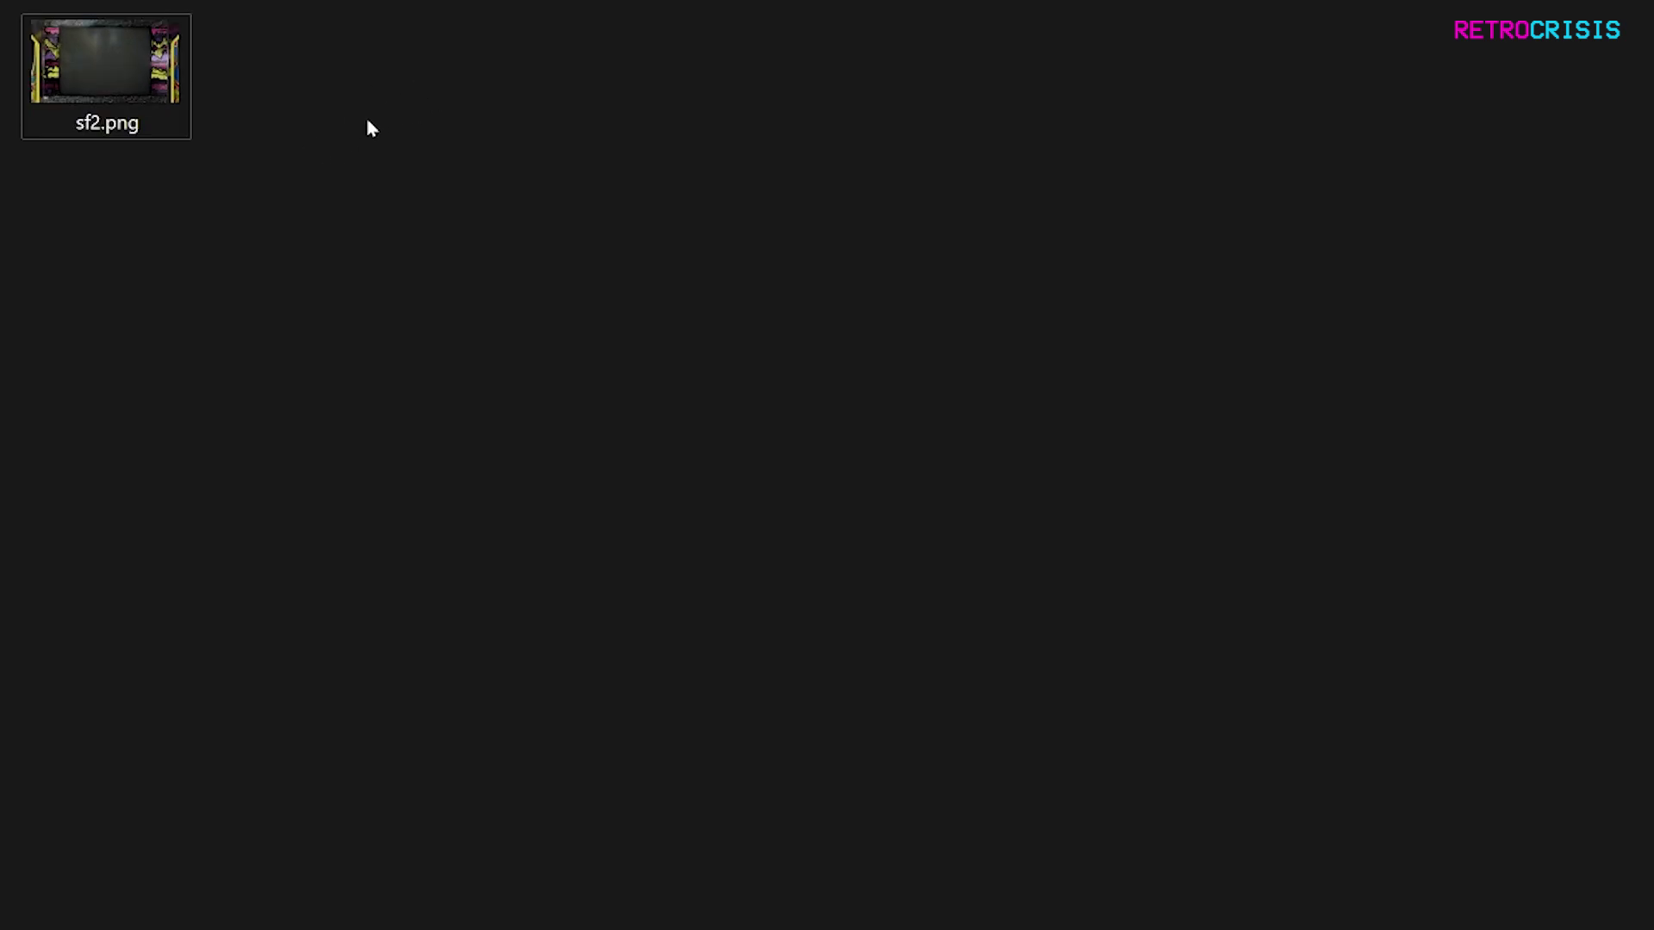
Create a new text document named sf2.cfg, accepting the .txt-to-.cfg extension change
right_click(368, 121)
mouse_move(569, 380)
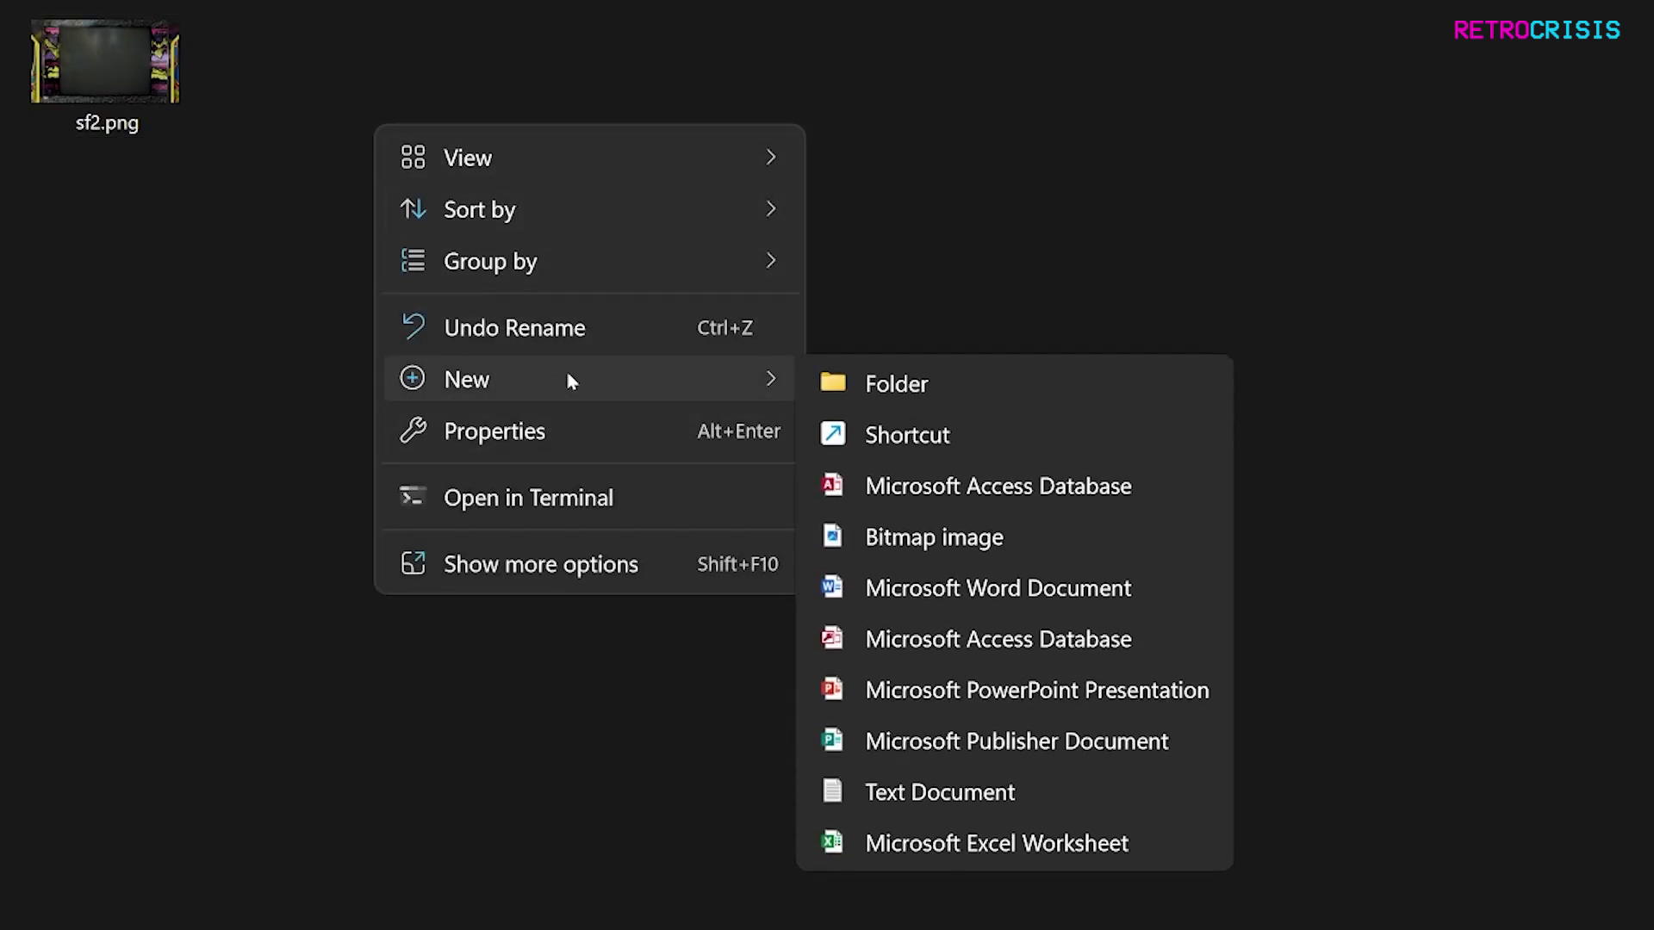
left_click(909, 803)
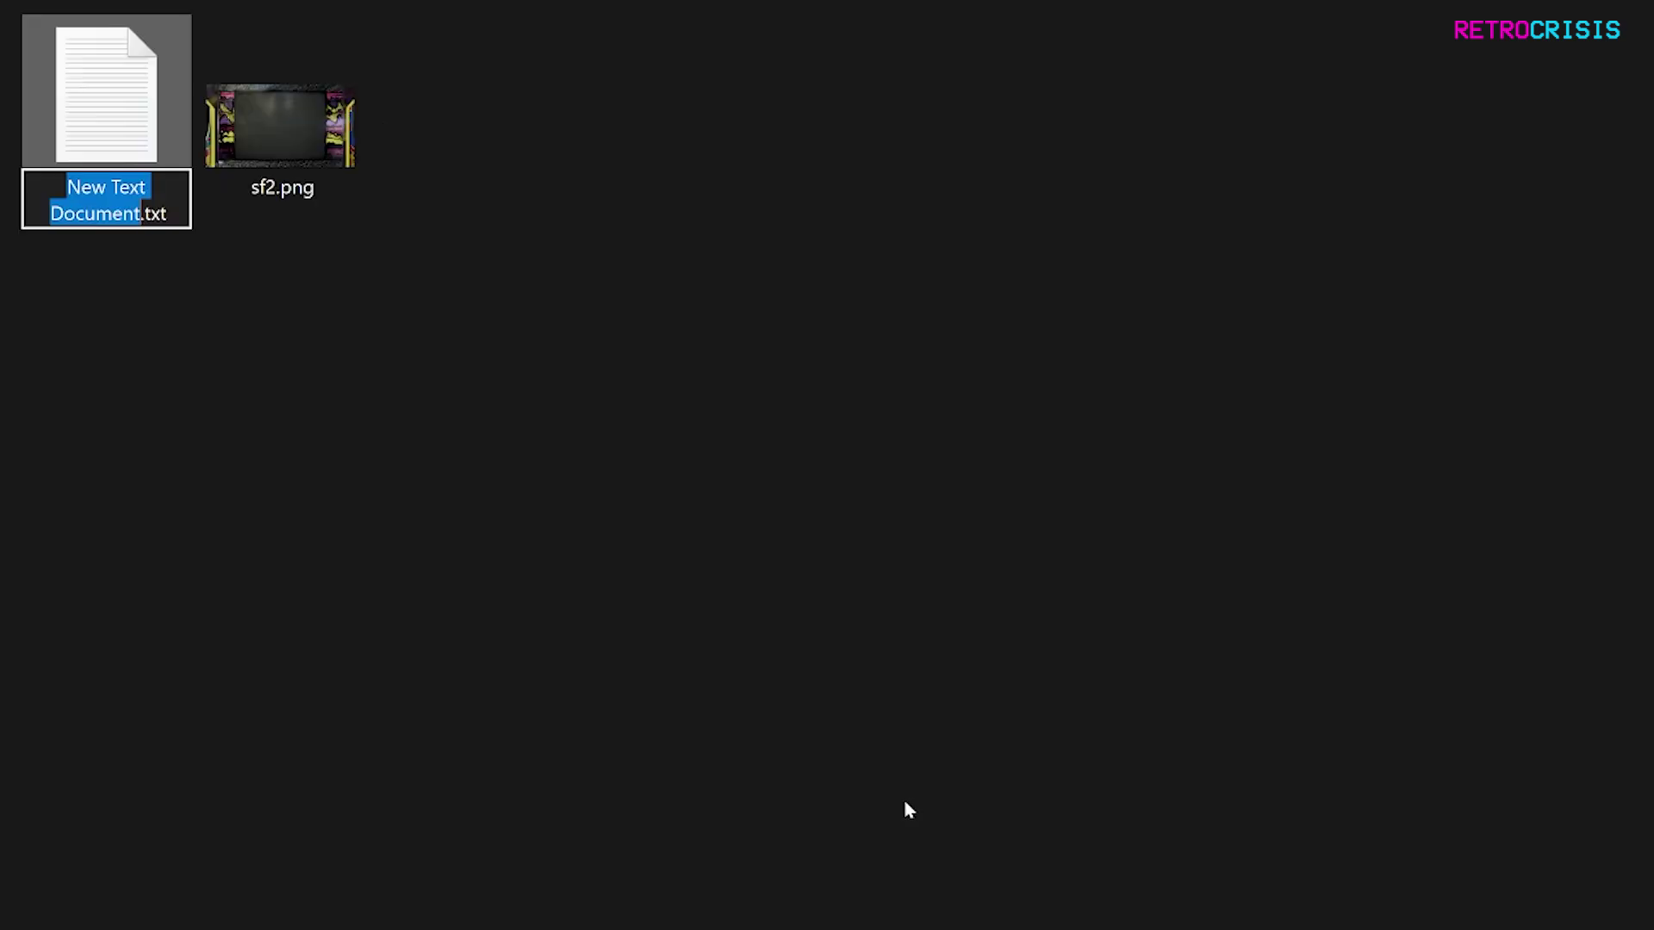
type("sf")
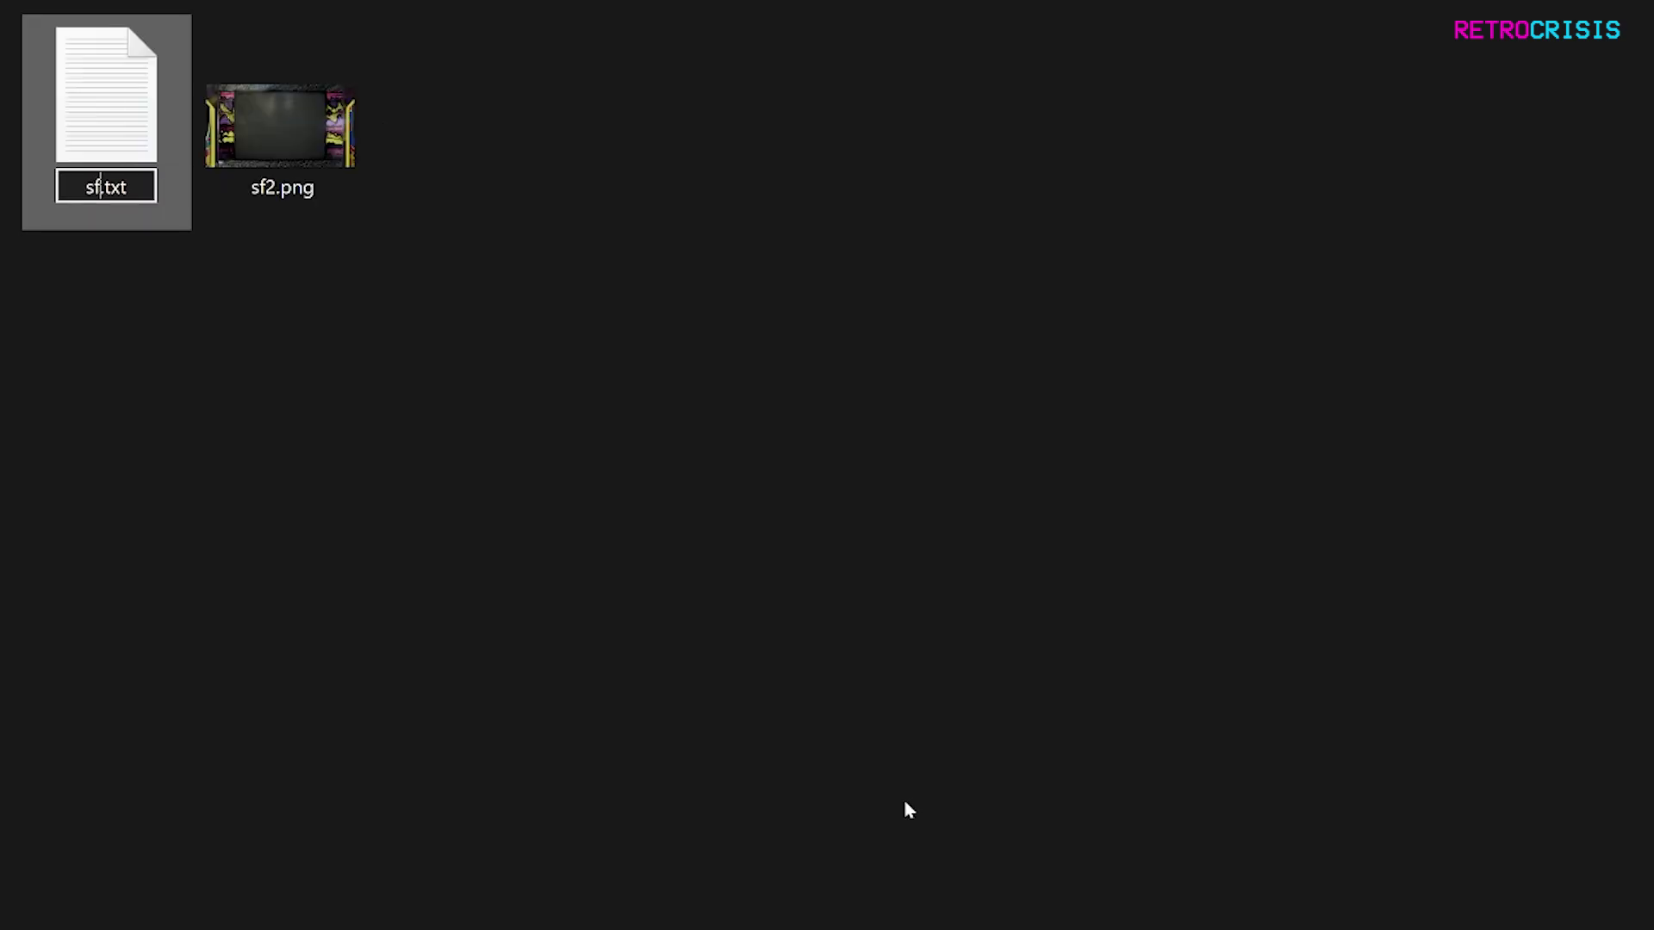
type("2")
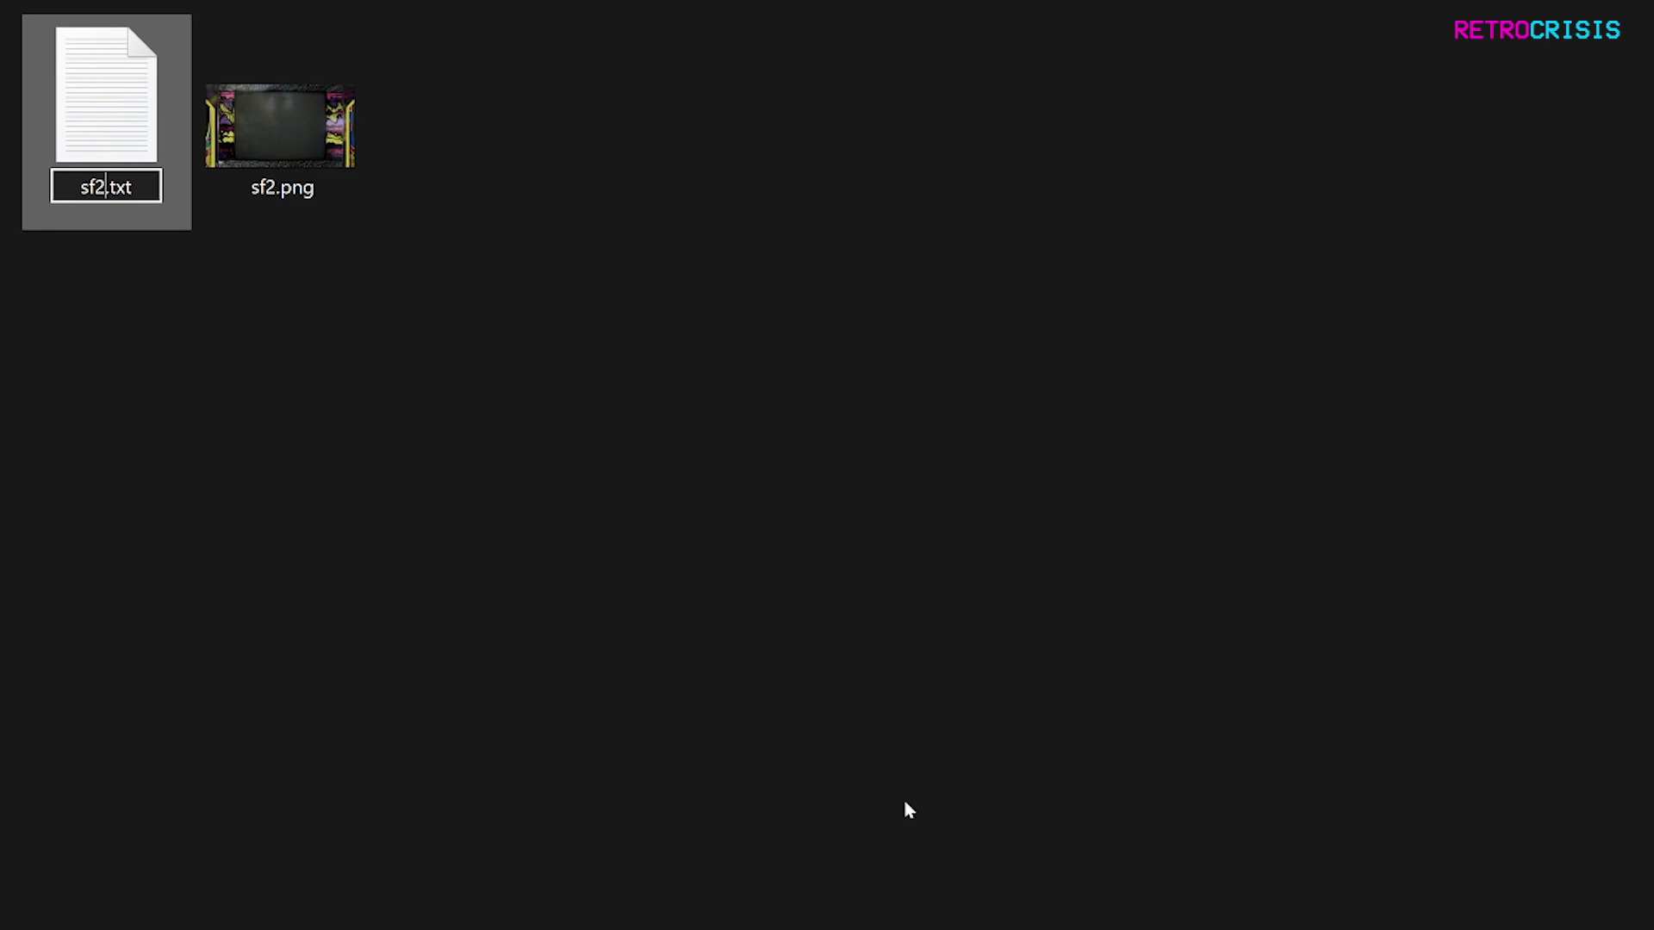
key("shift+Right")
key("shift+Right")
key("shift+Right")
type("cf")
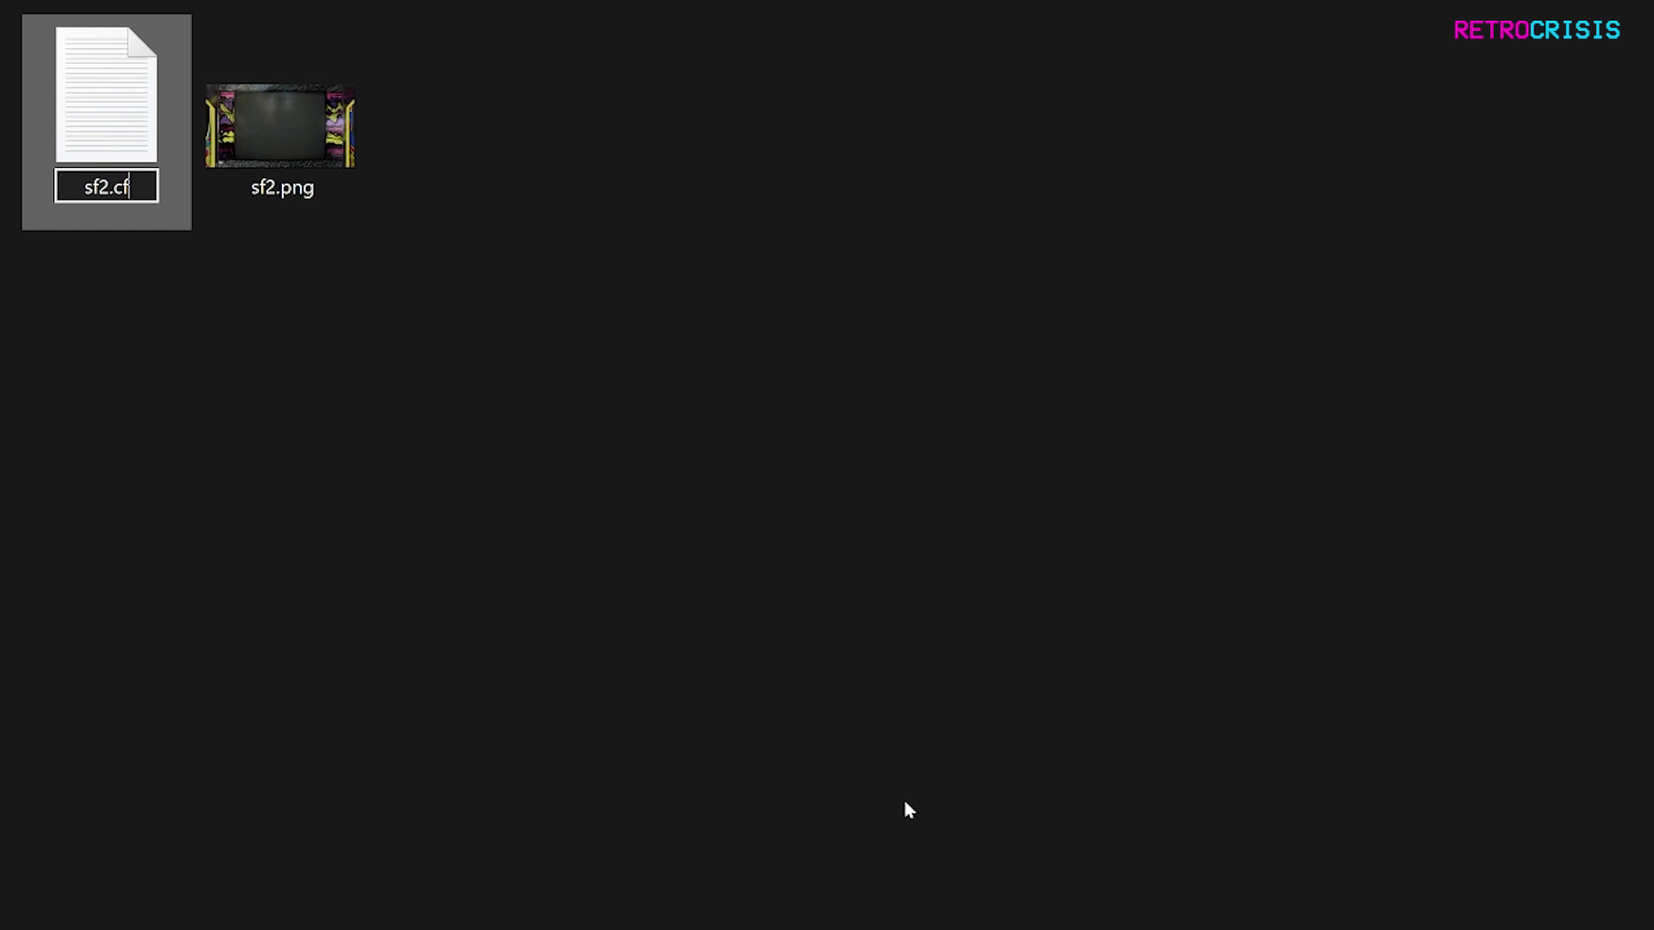
type("g")
key("Return")
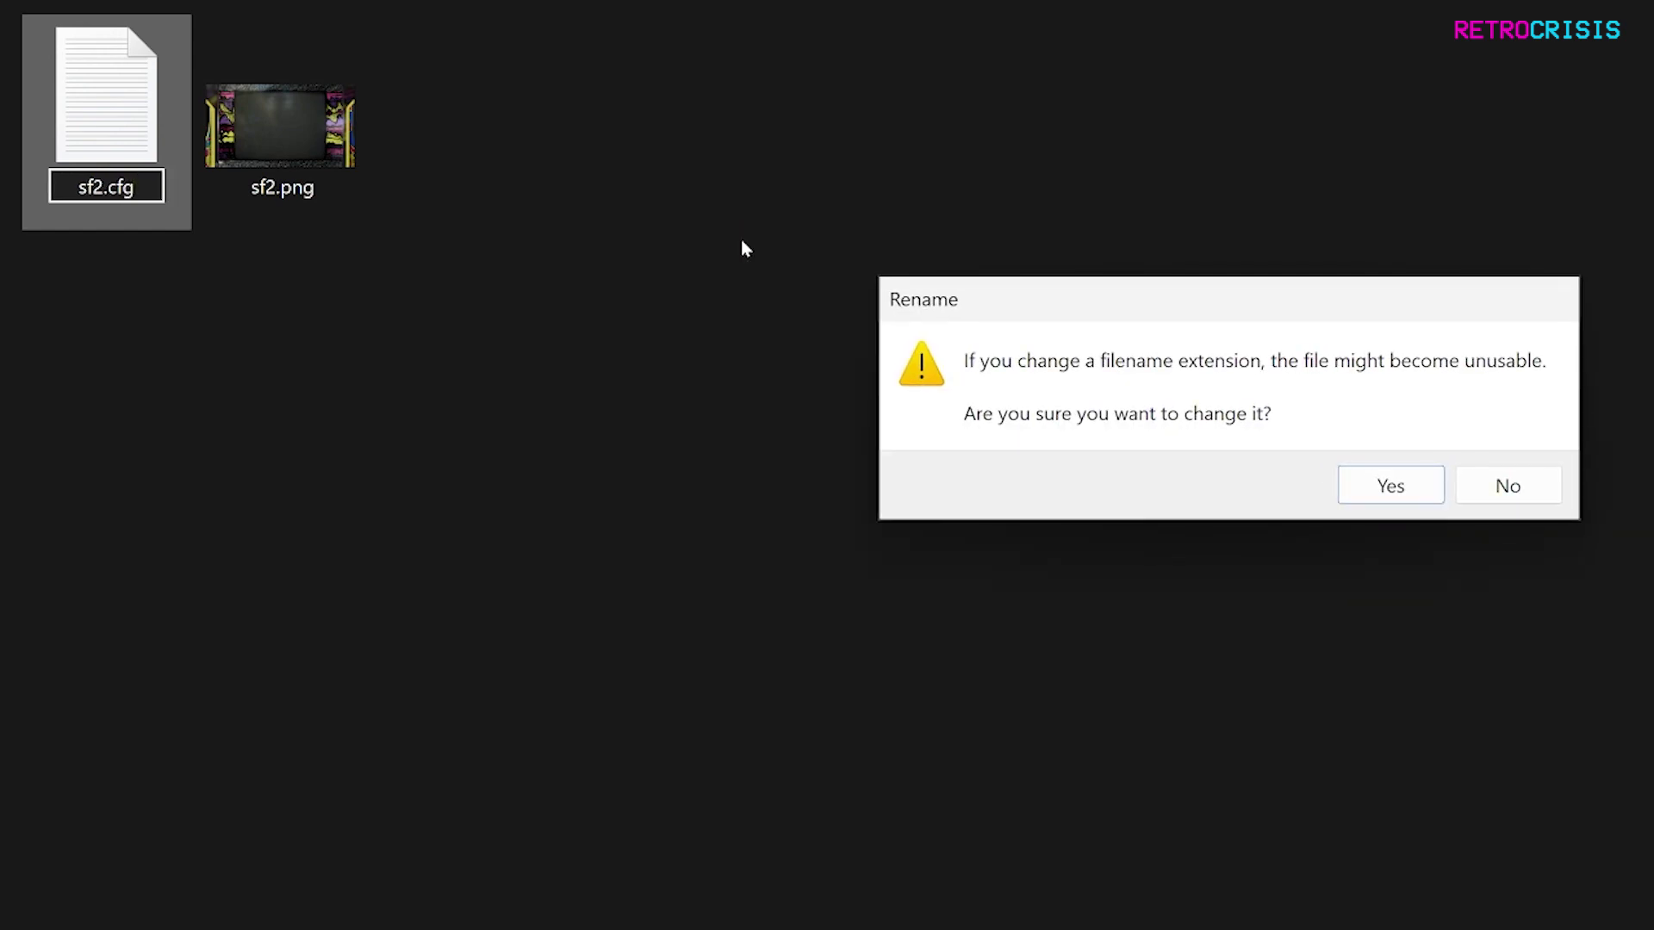
left_click(1426, 493)
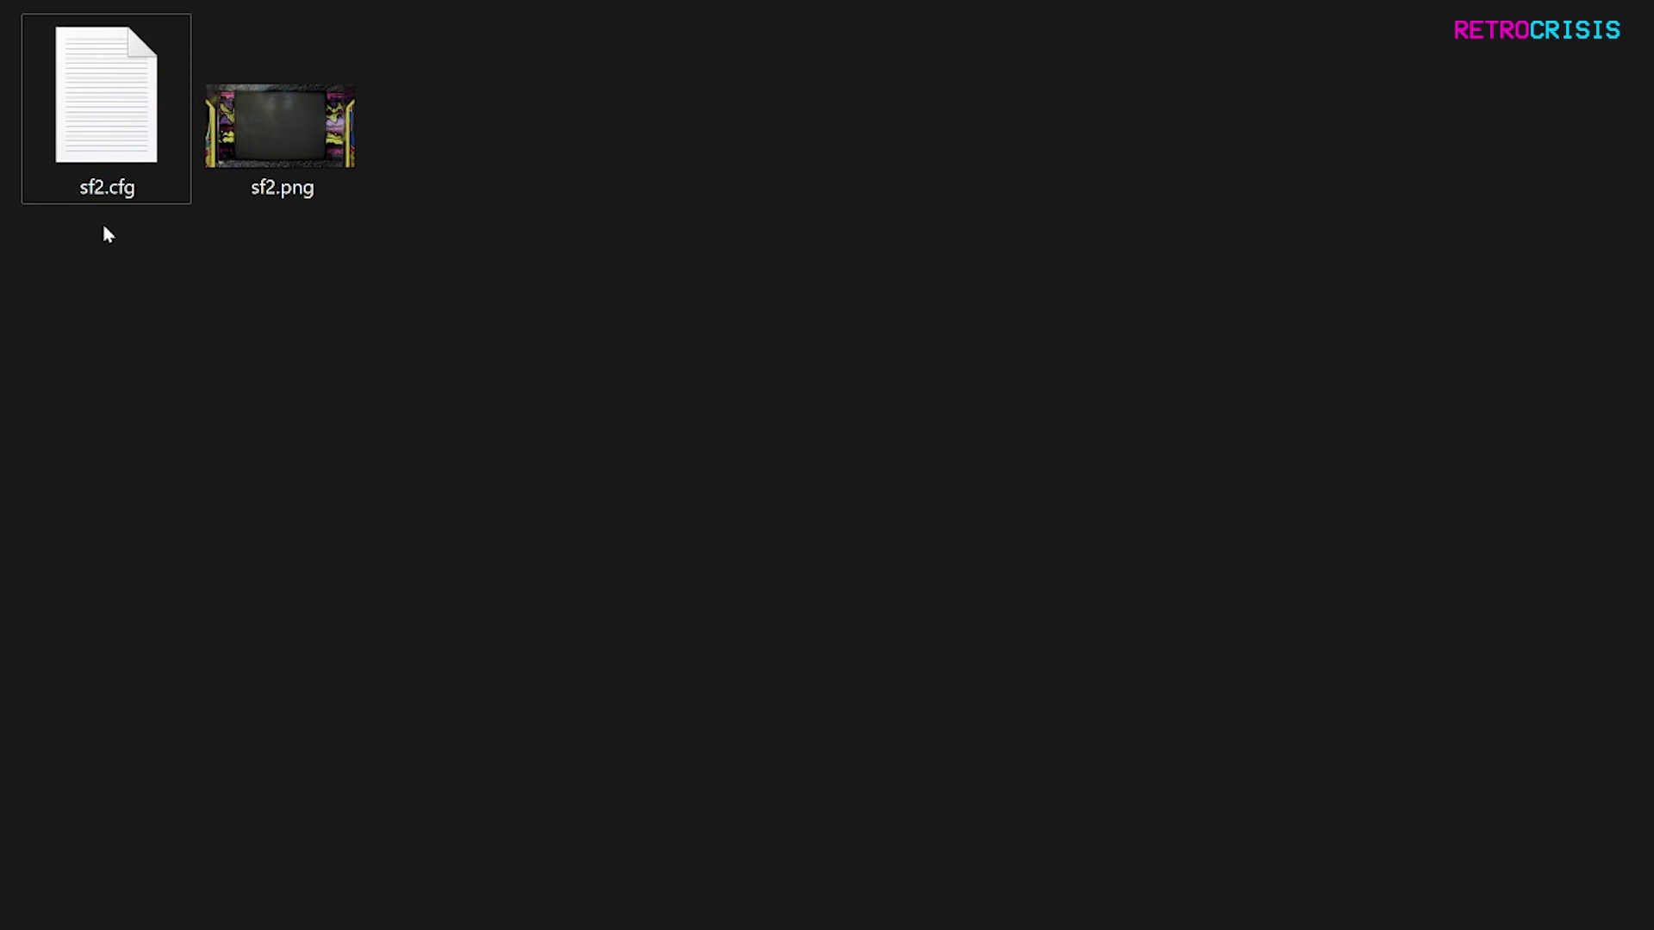
Paste the overlay settings, including overlay0_overlay = sf2.png, into sf2.cfg in Notepad and save
right_click(123, 113)
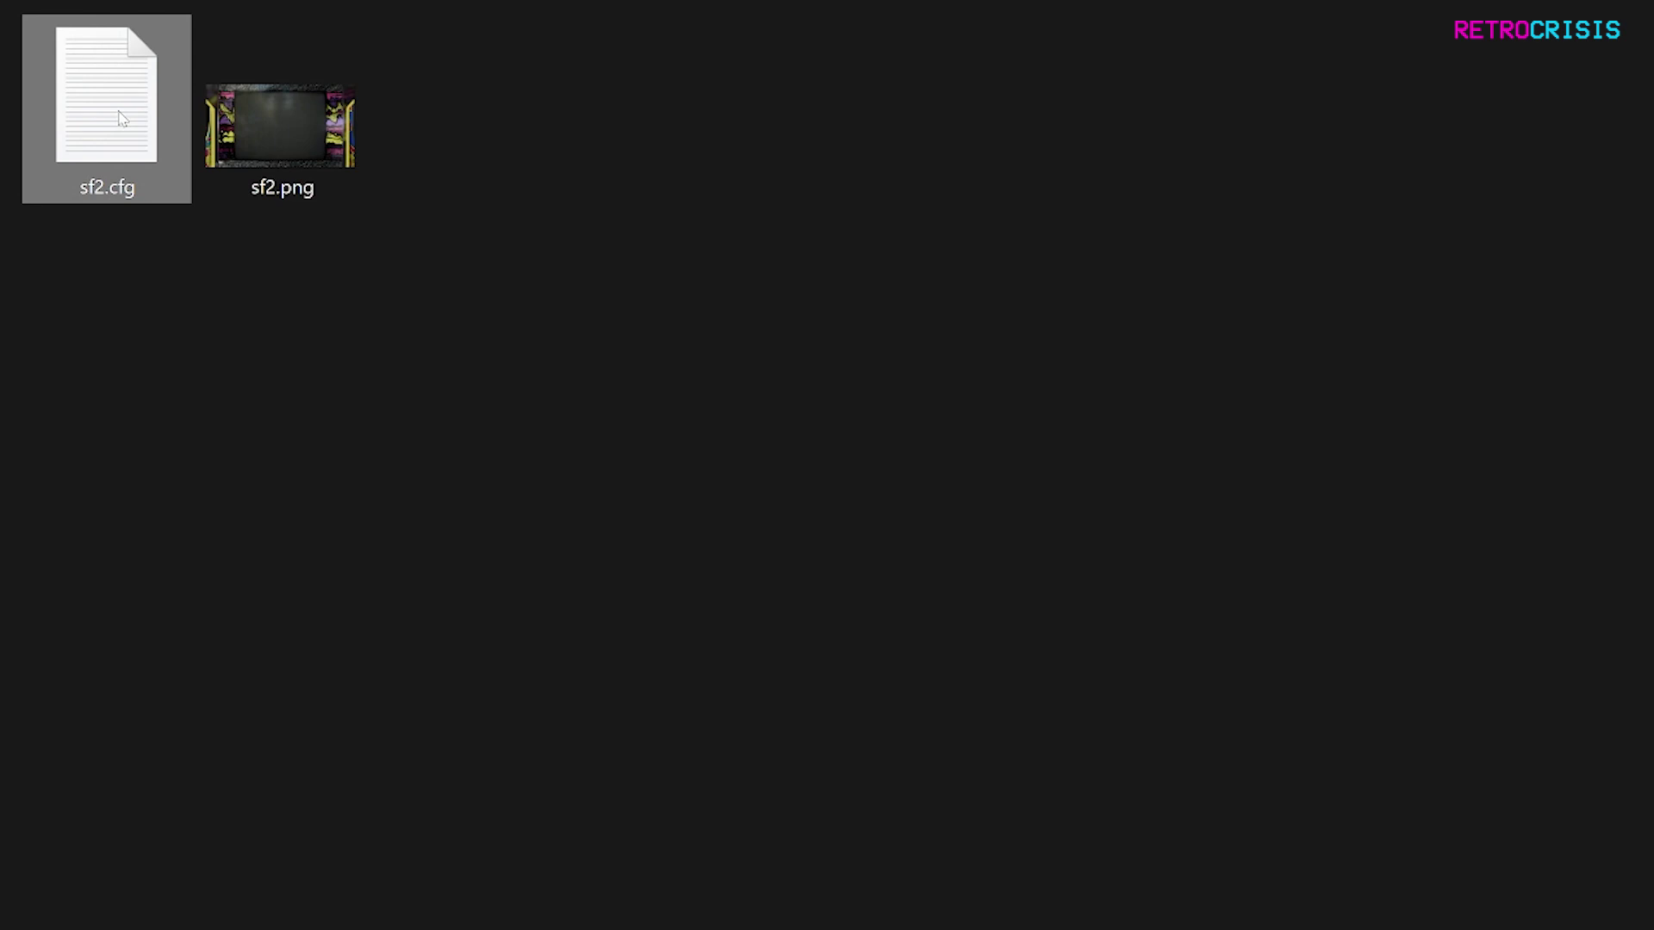
mouse_move(370, 279)
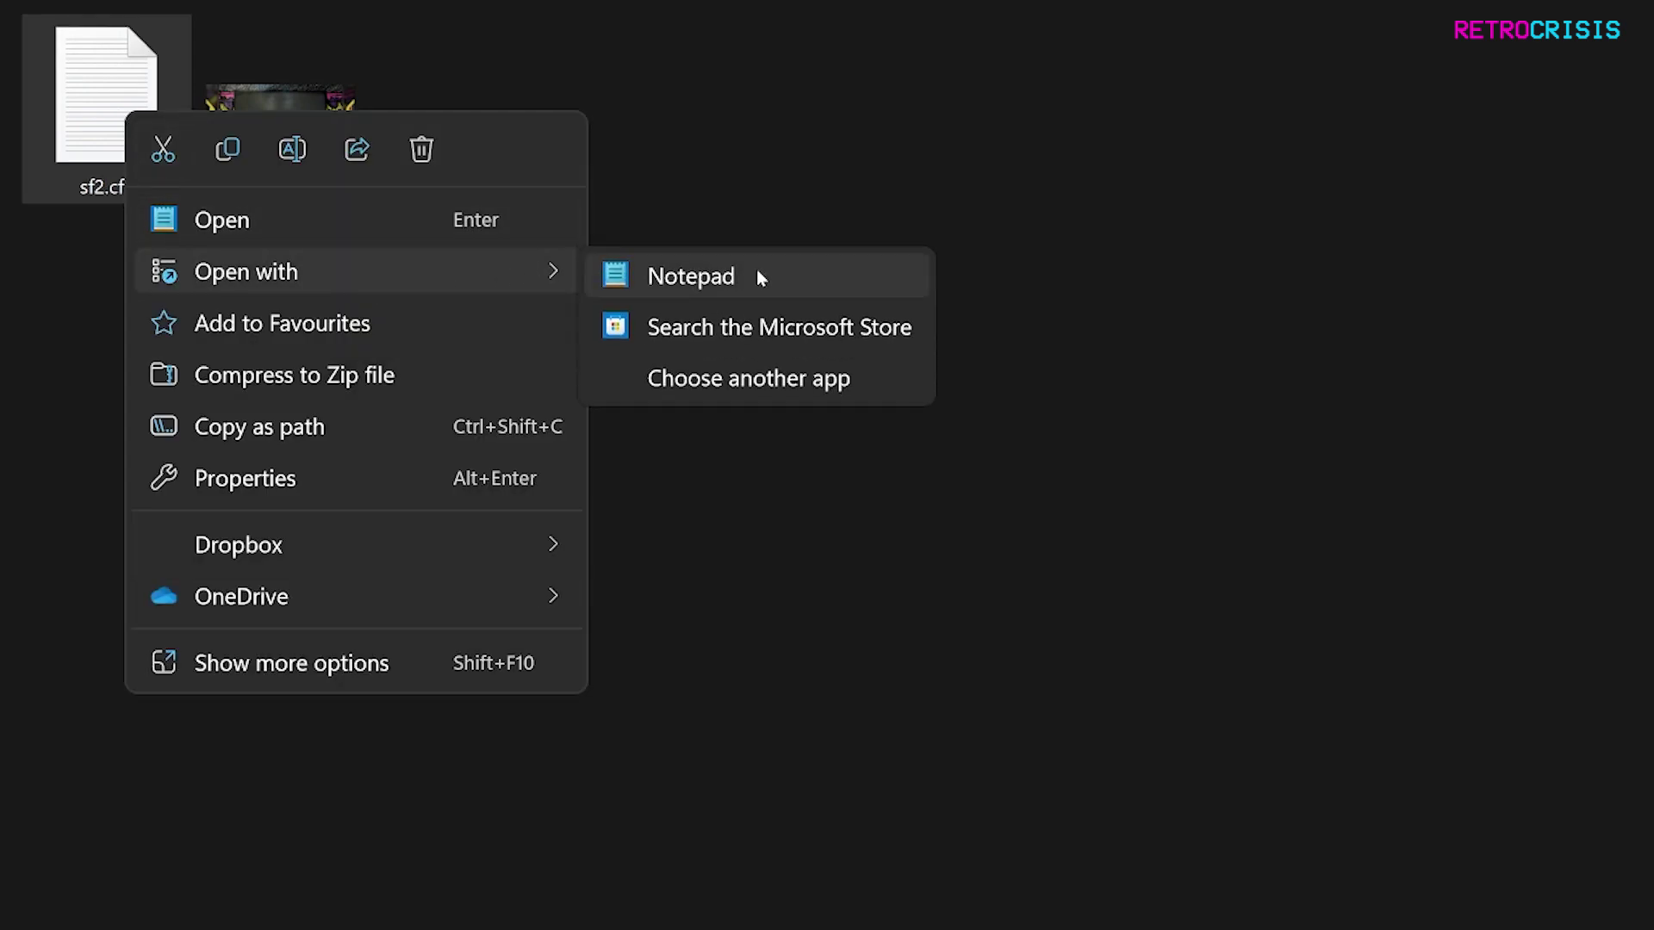
left_click(757, 276)
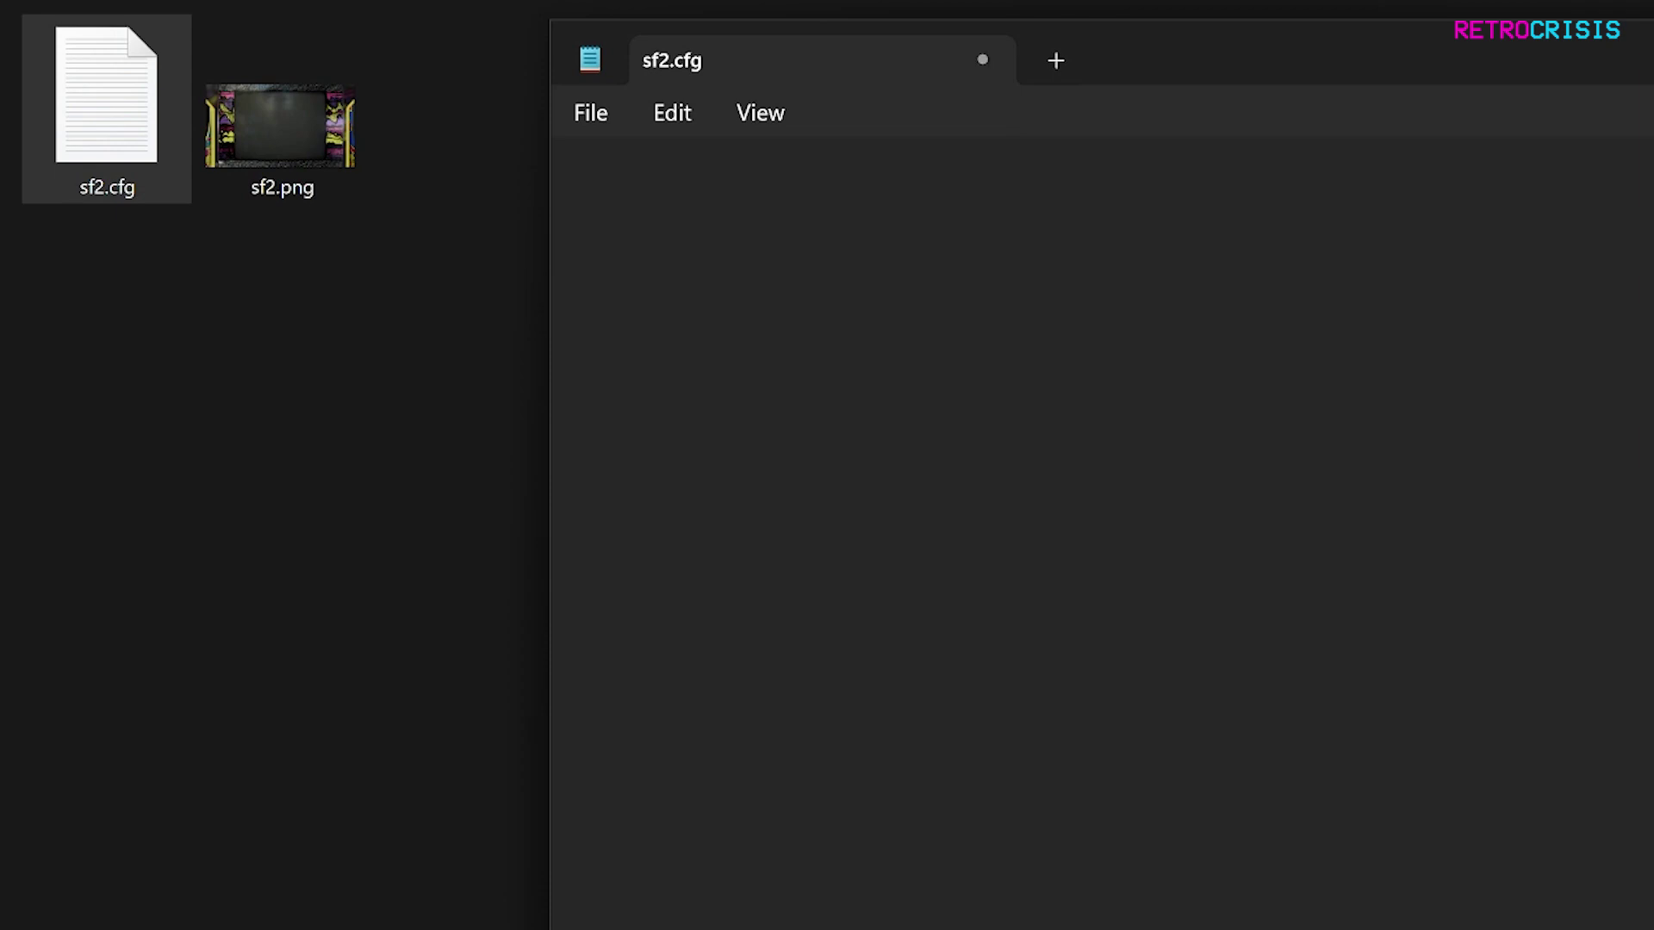
type("overlays = 1  overlay0_overlay = sf2.png  overlay0_full_screen = true  overlay0_descs = 0")
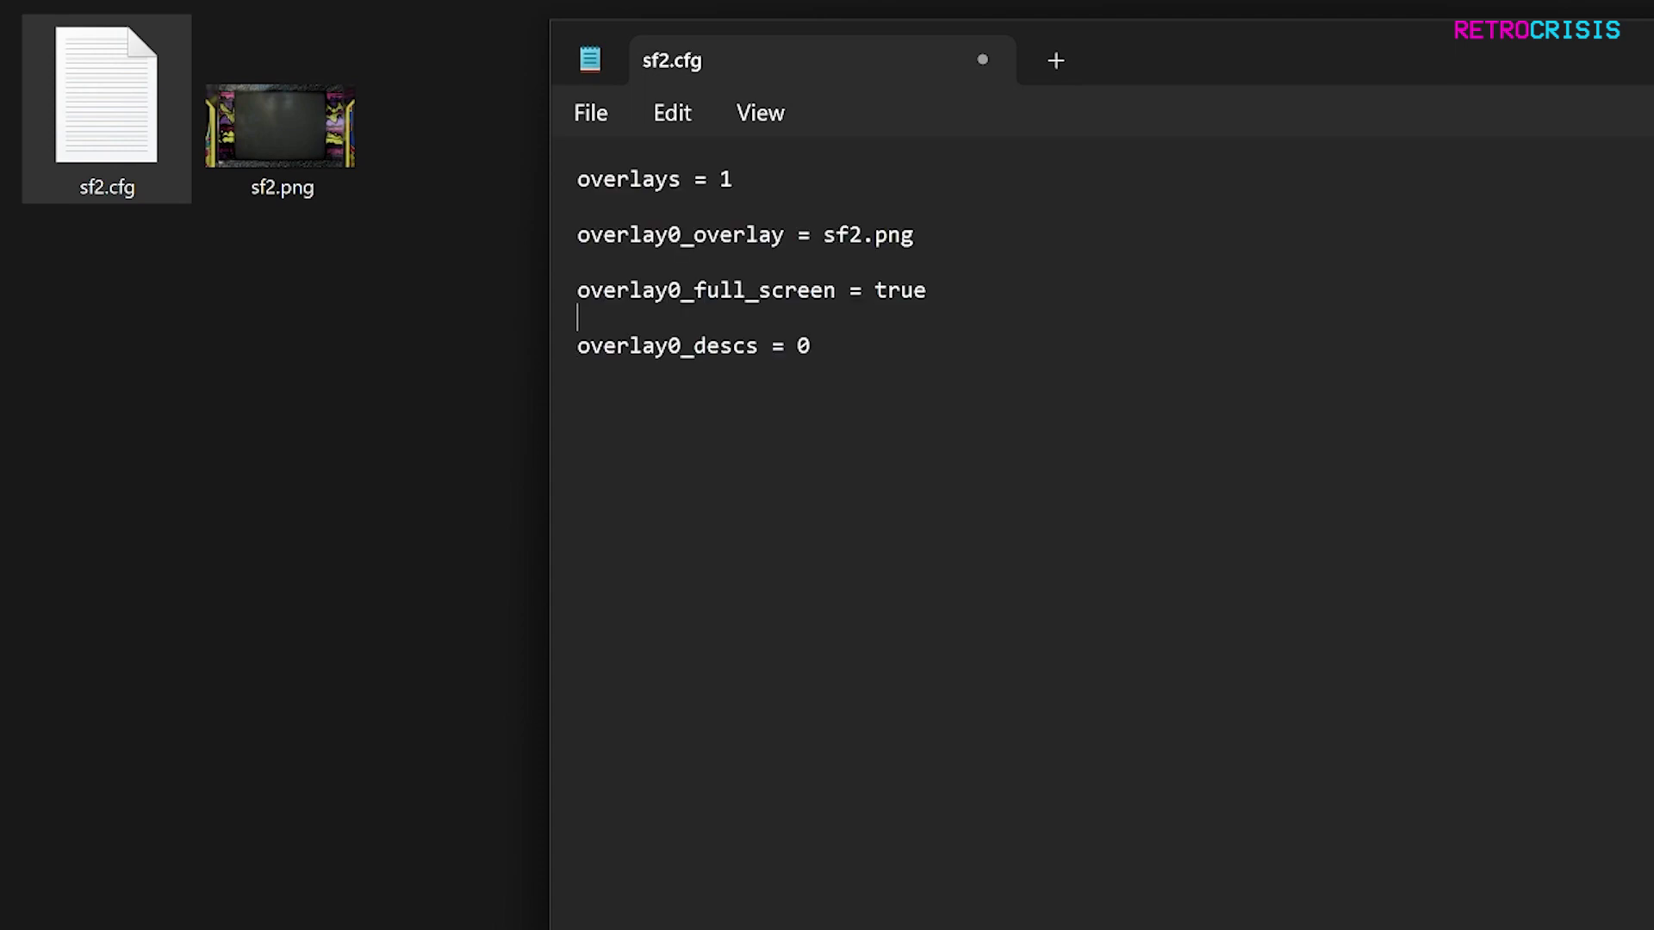
left_click_drag(822, 235, 914, 235)
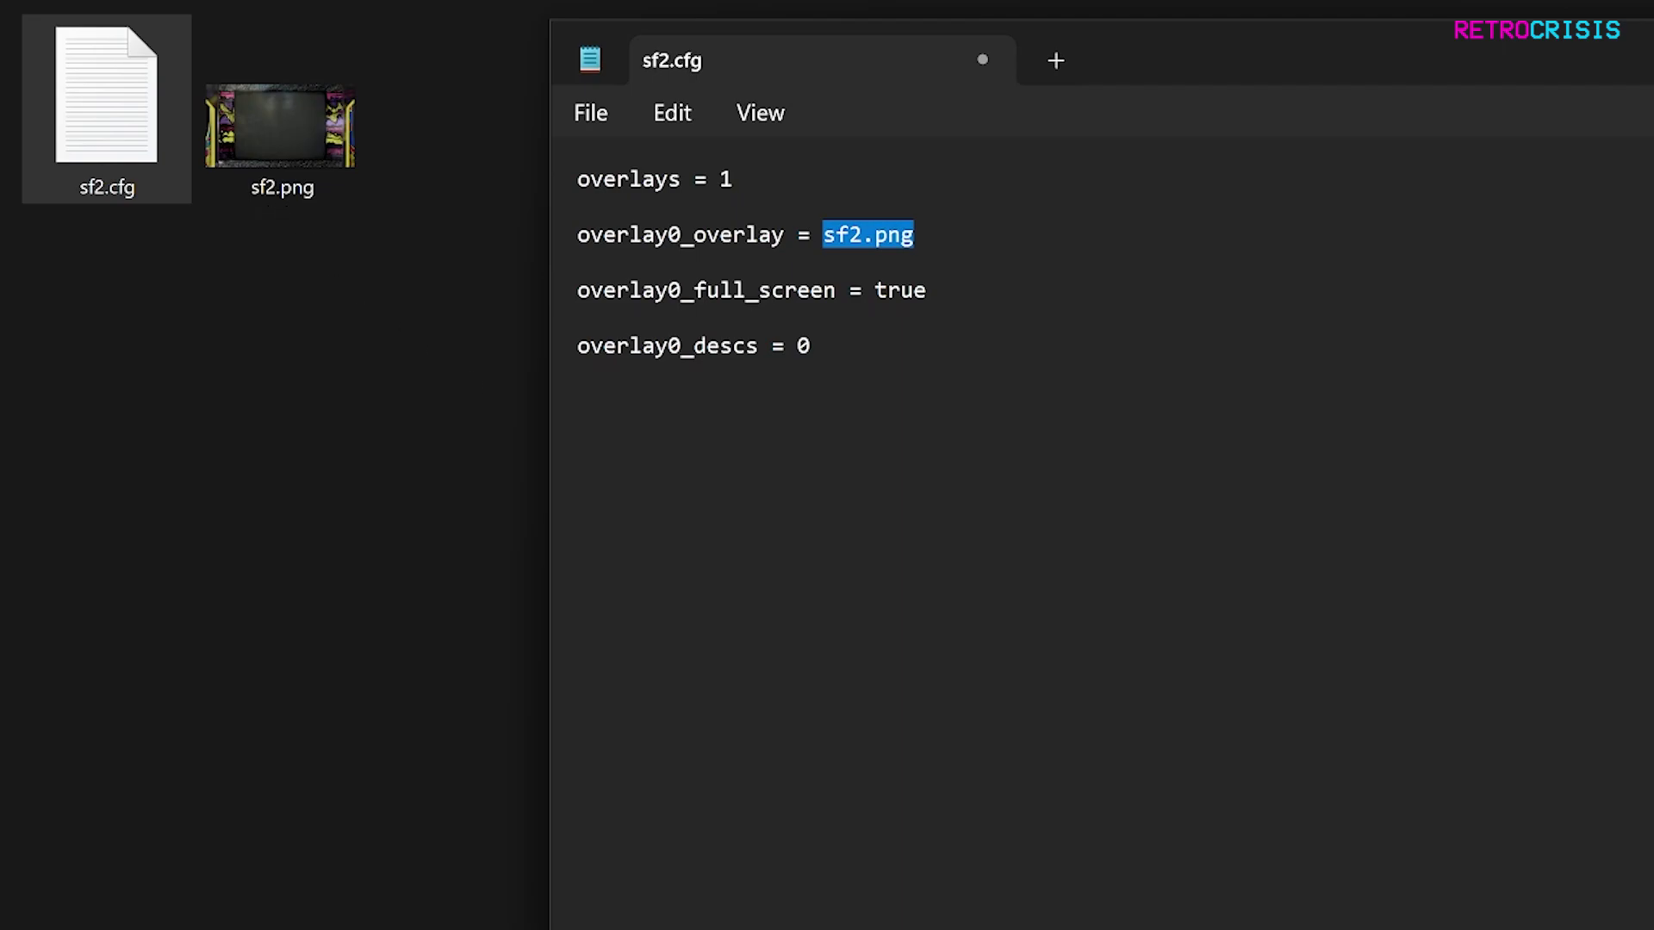
key("alt+F4")
left_click(1019, 615)
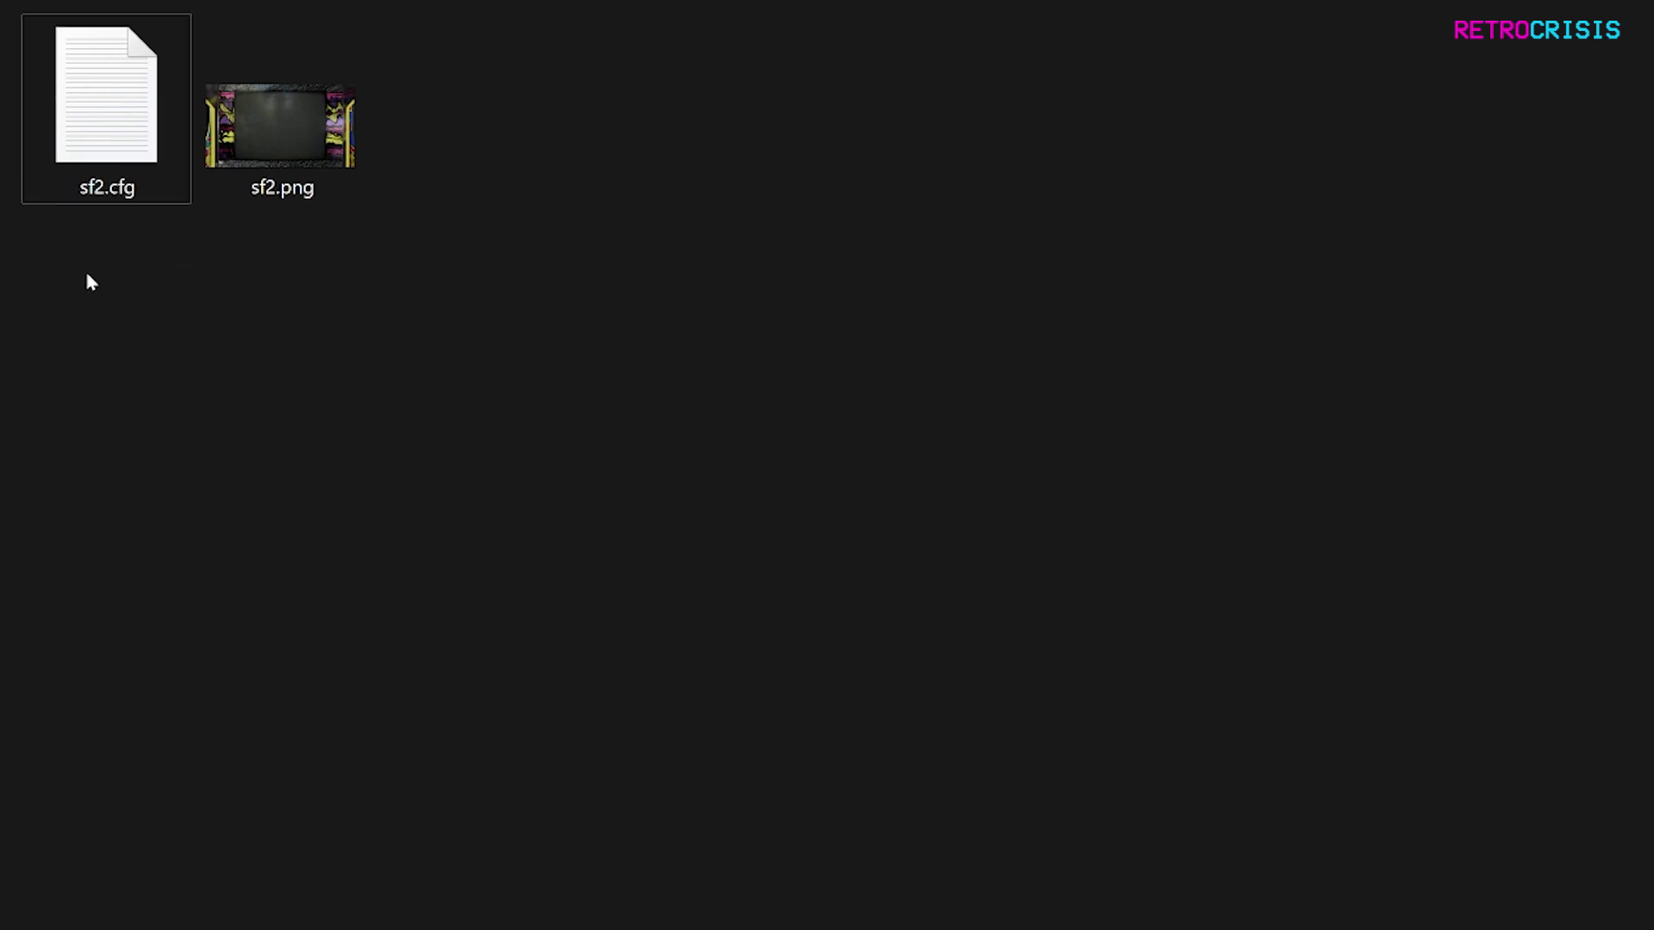
Cut sf2.cfg and sf2.png and go to RetroArch's overlays folder
left_click(434, 245)
left_click_drag(480, 247, 189, 147)
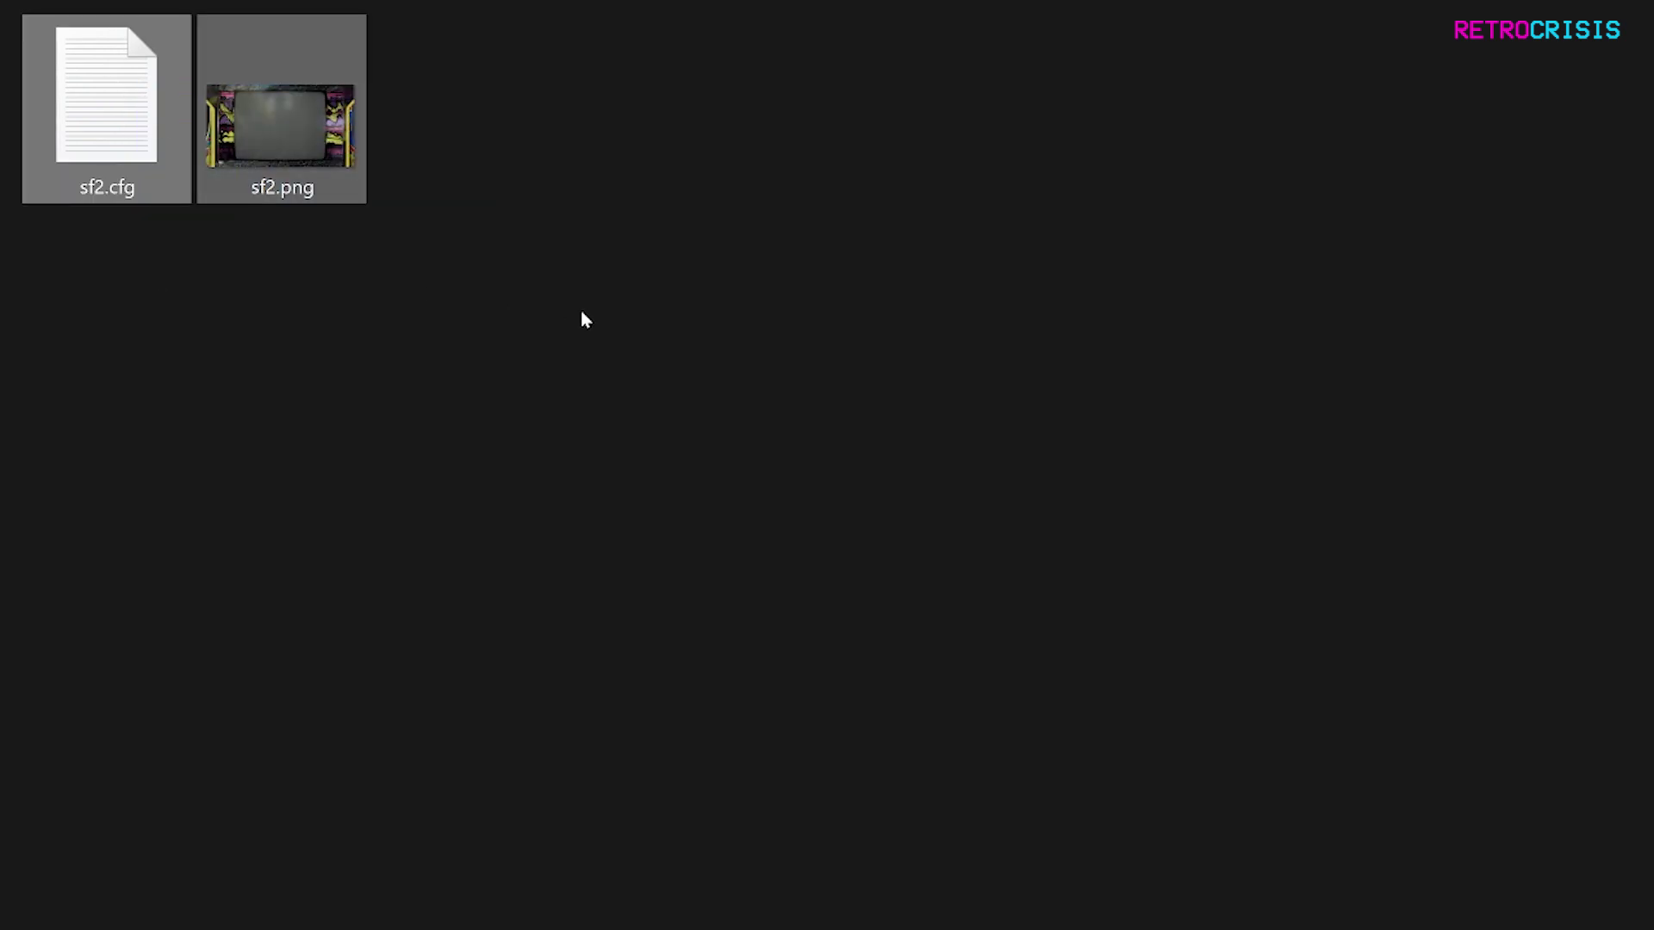
key("ctrl+x")
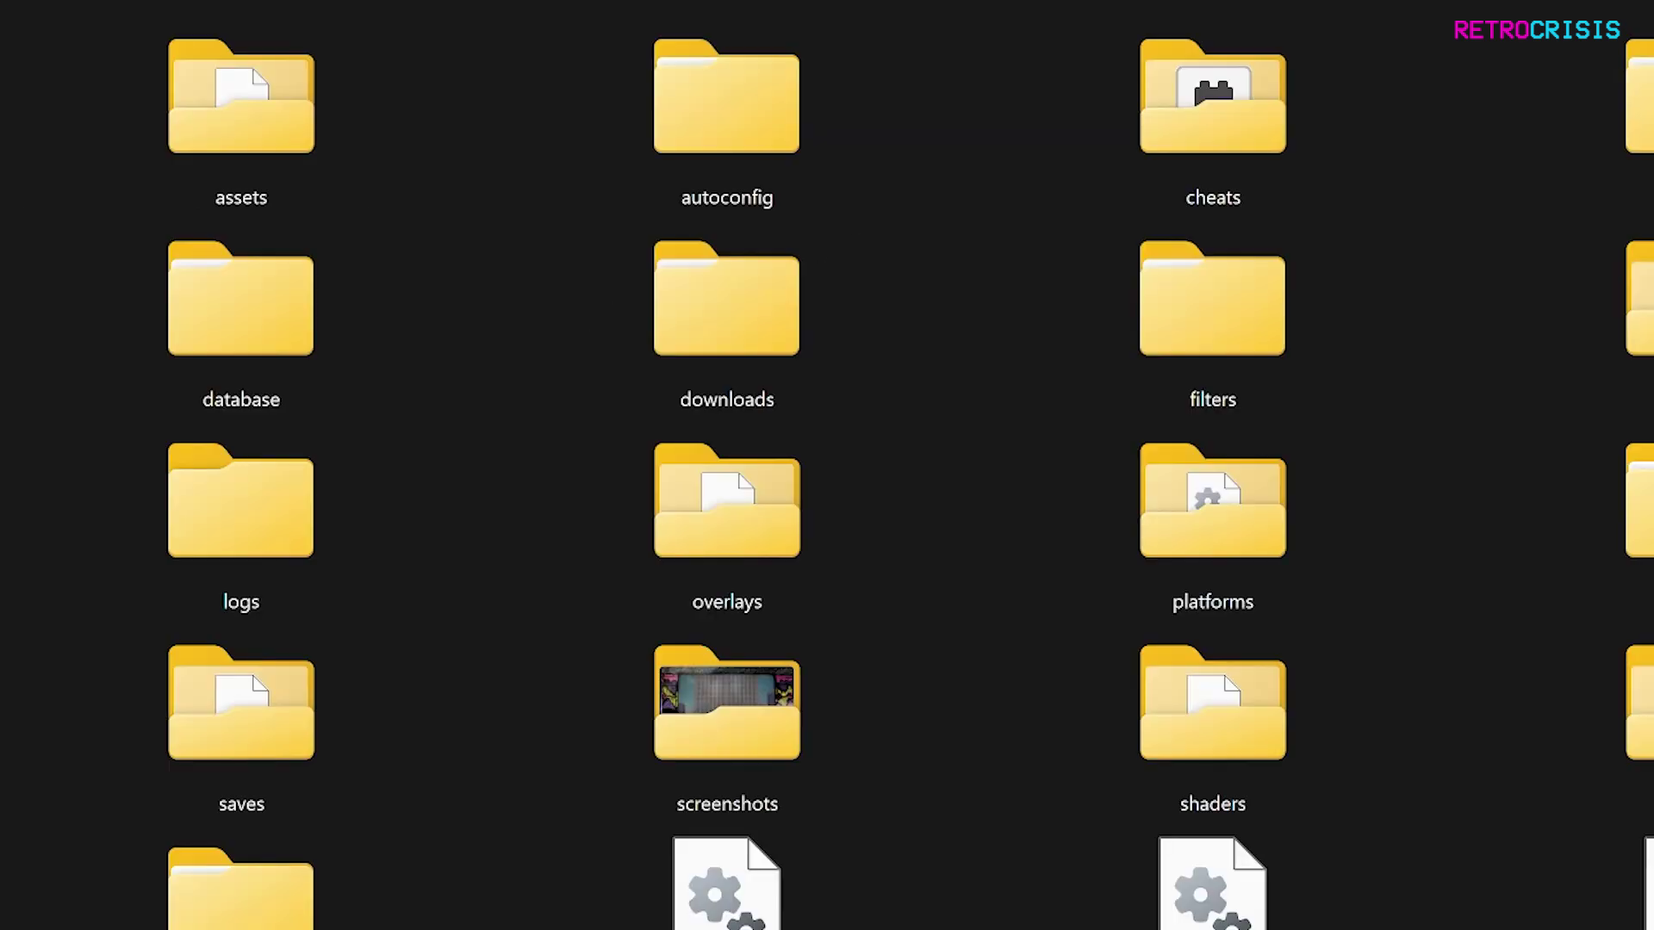
double_click(893, 499)
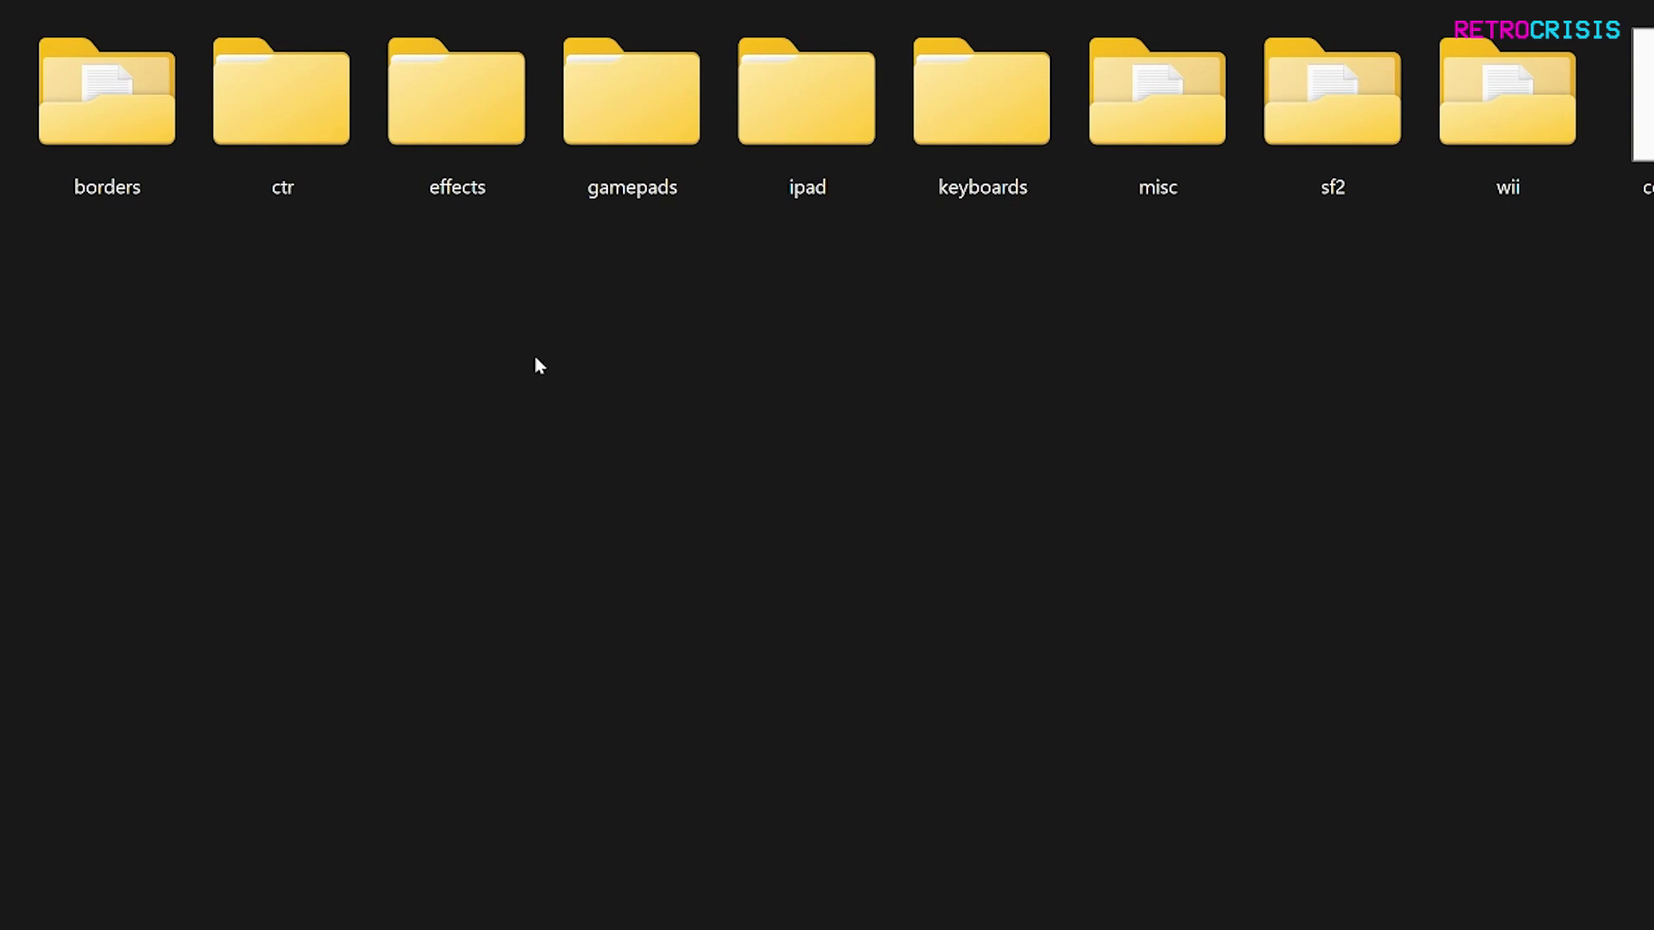
right_click(535, 358)
Create an Orion's Angel folder in overlays and paste sf2.cfg and sf2.png into it
mouse_move(801, 687)
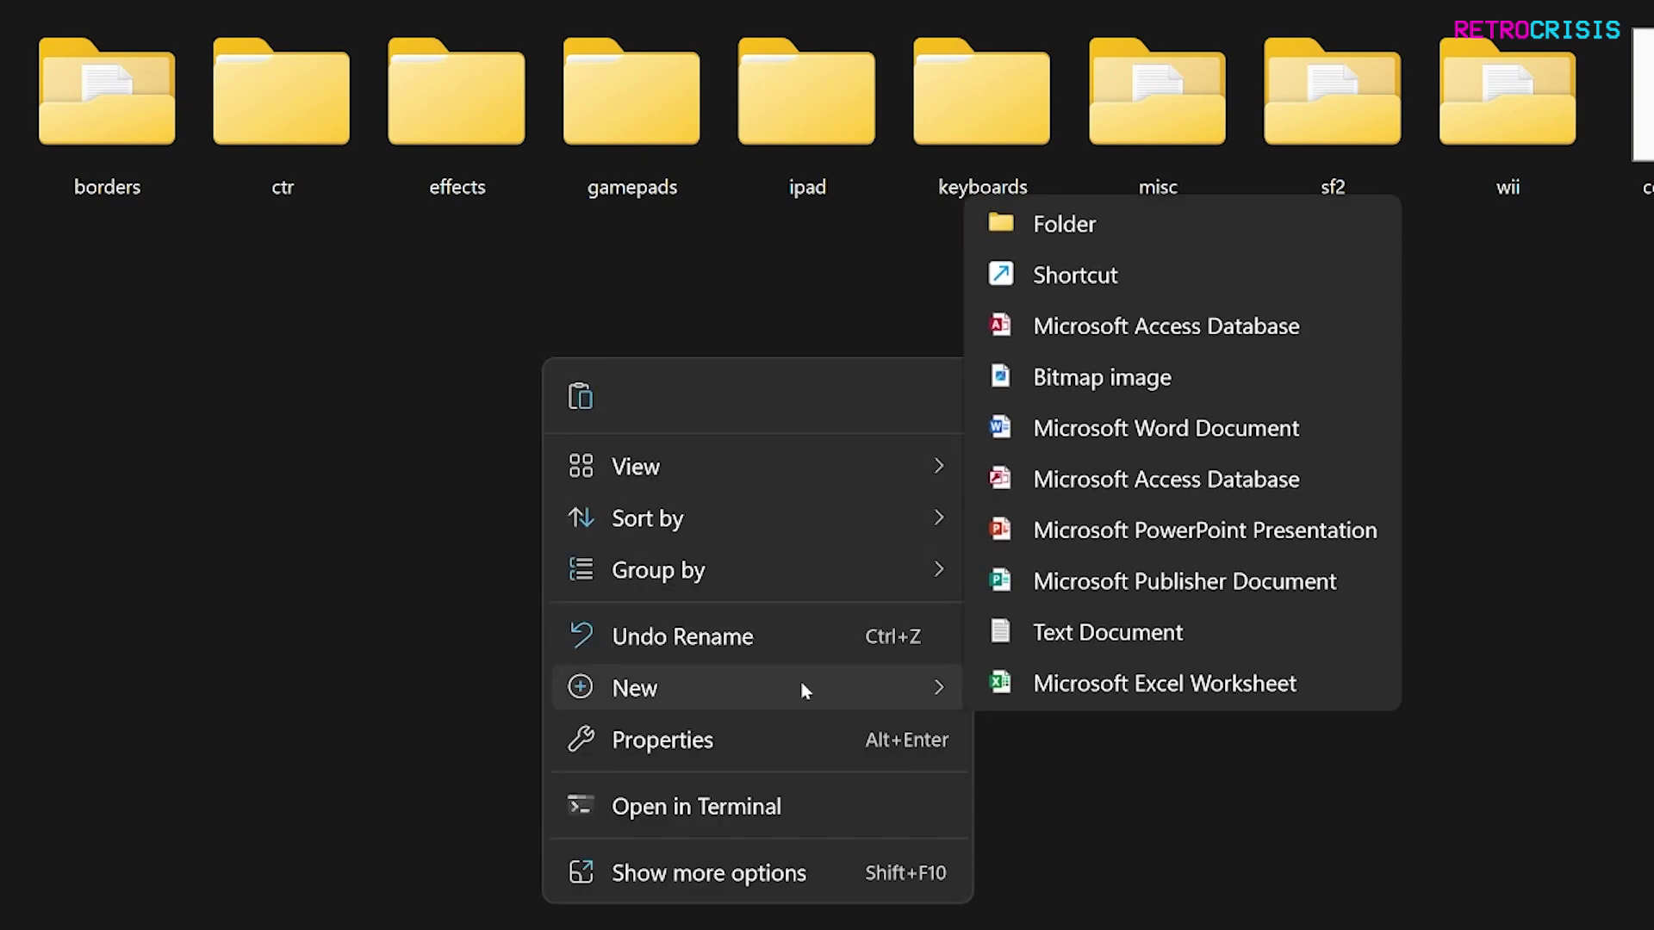
left_click(1173, 222)
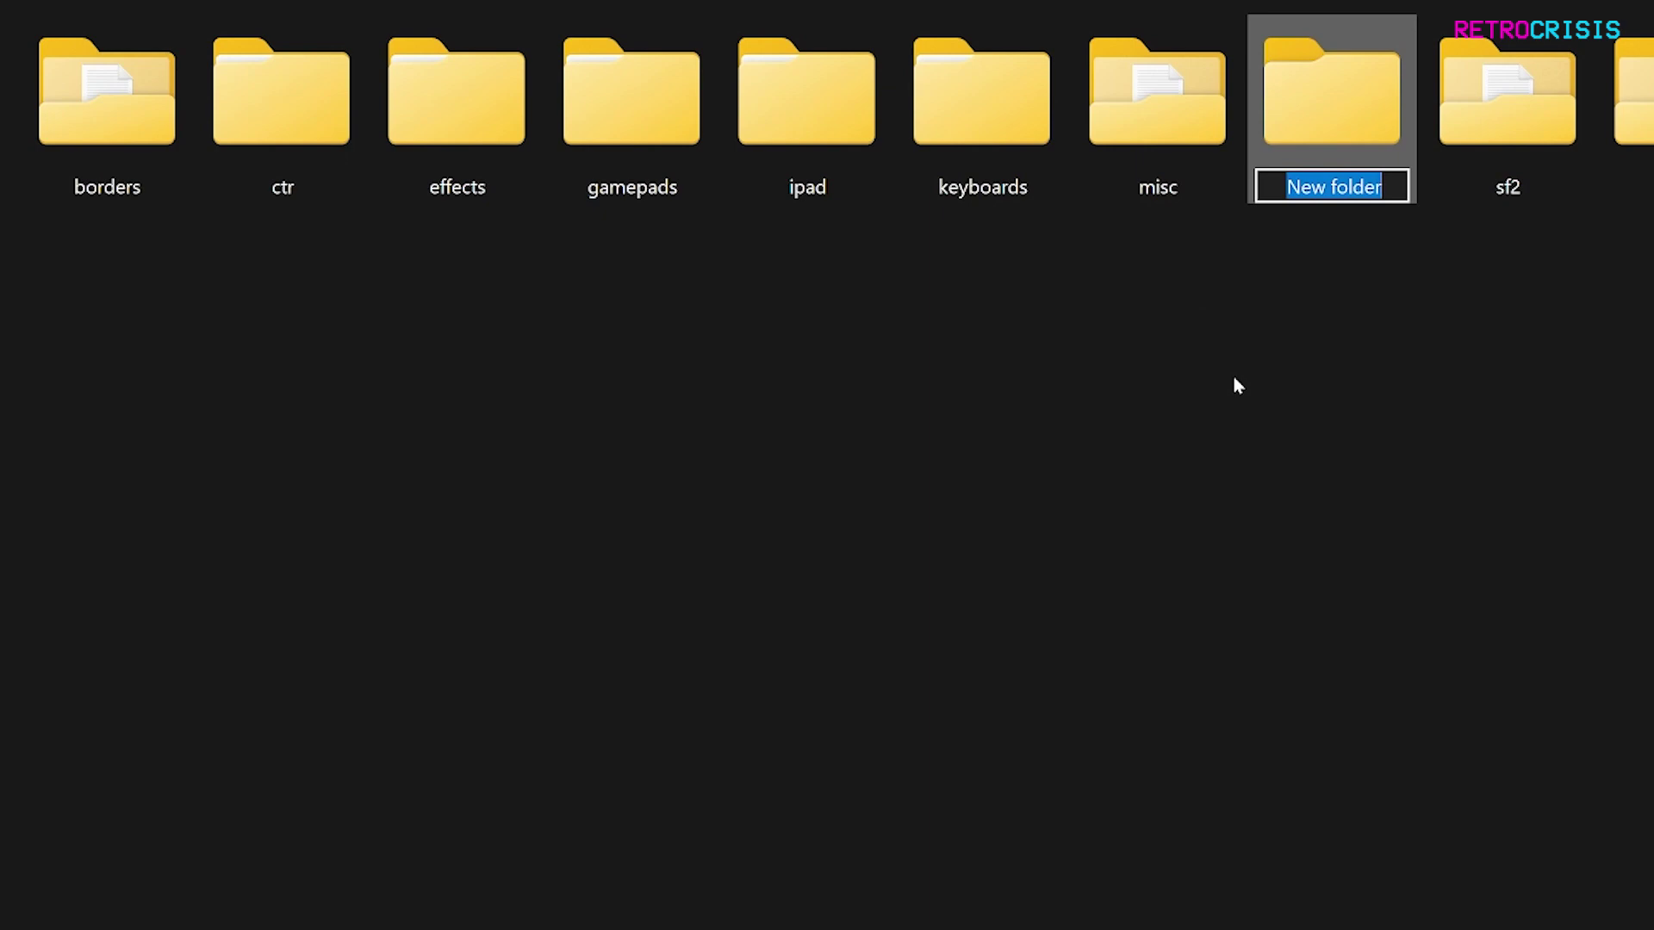
type("O")
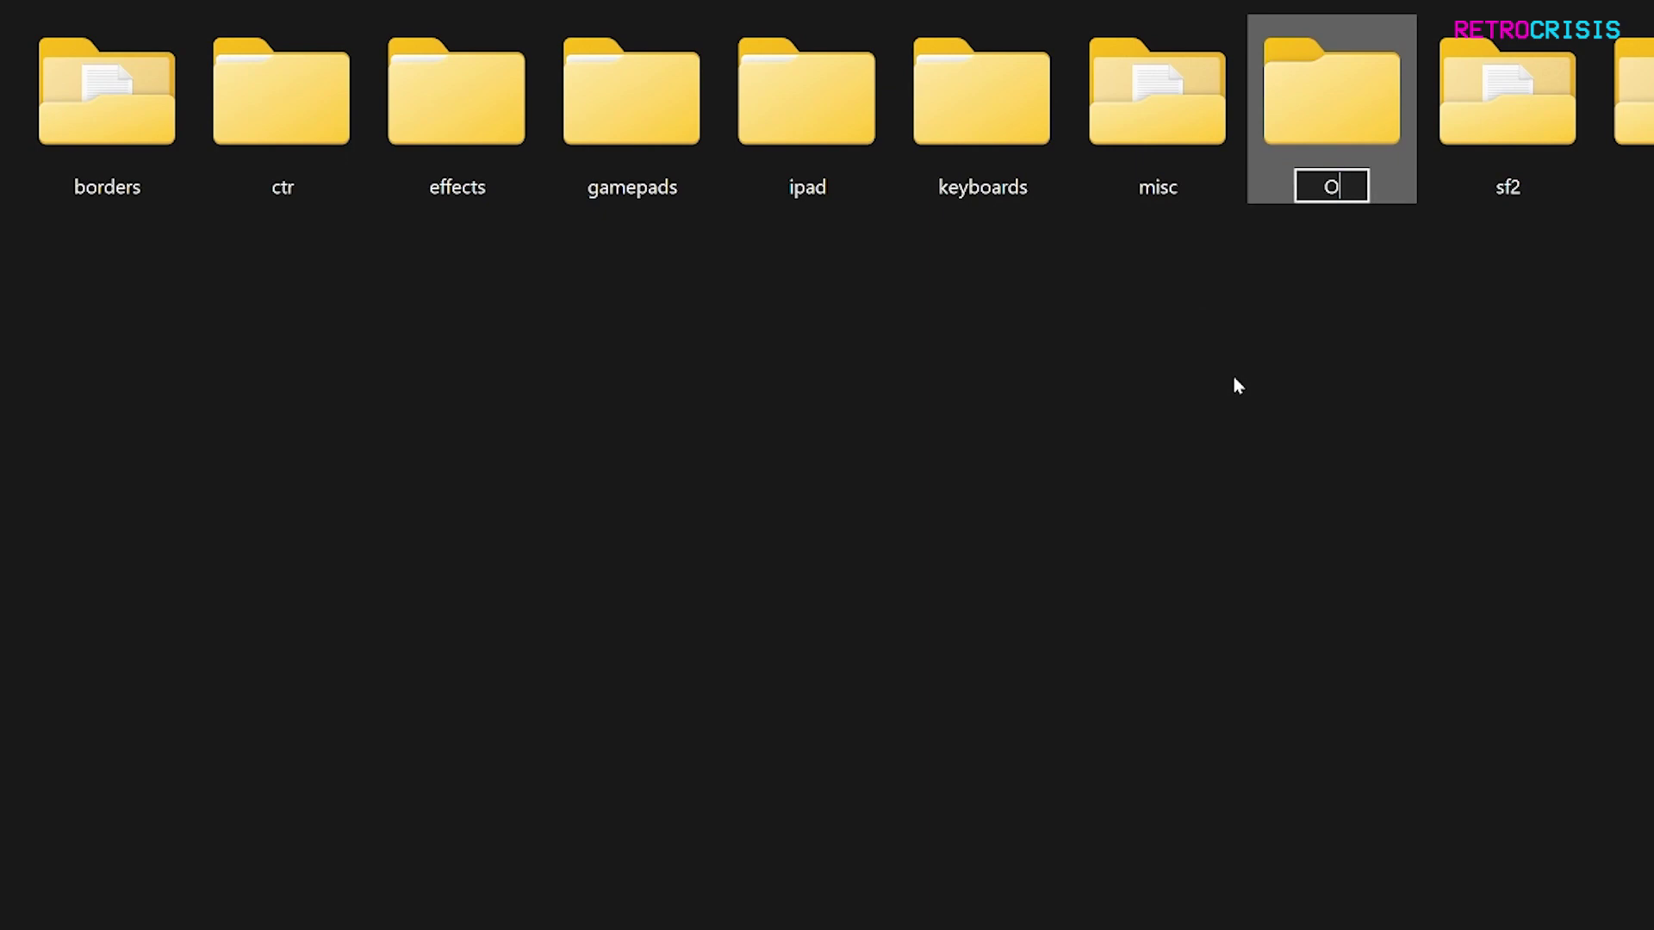
type("rion's Angel")
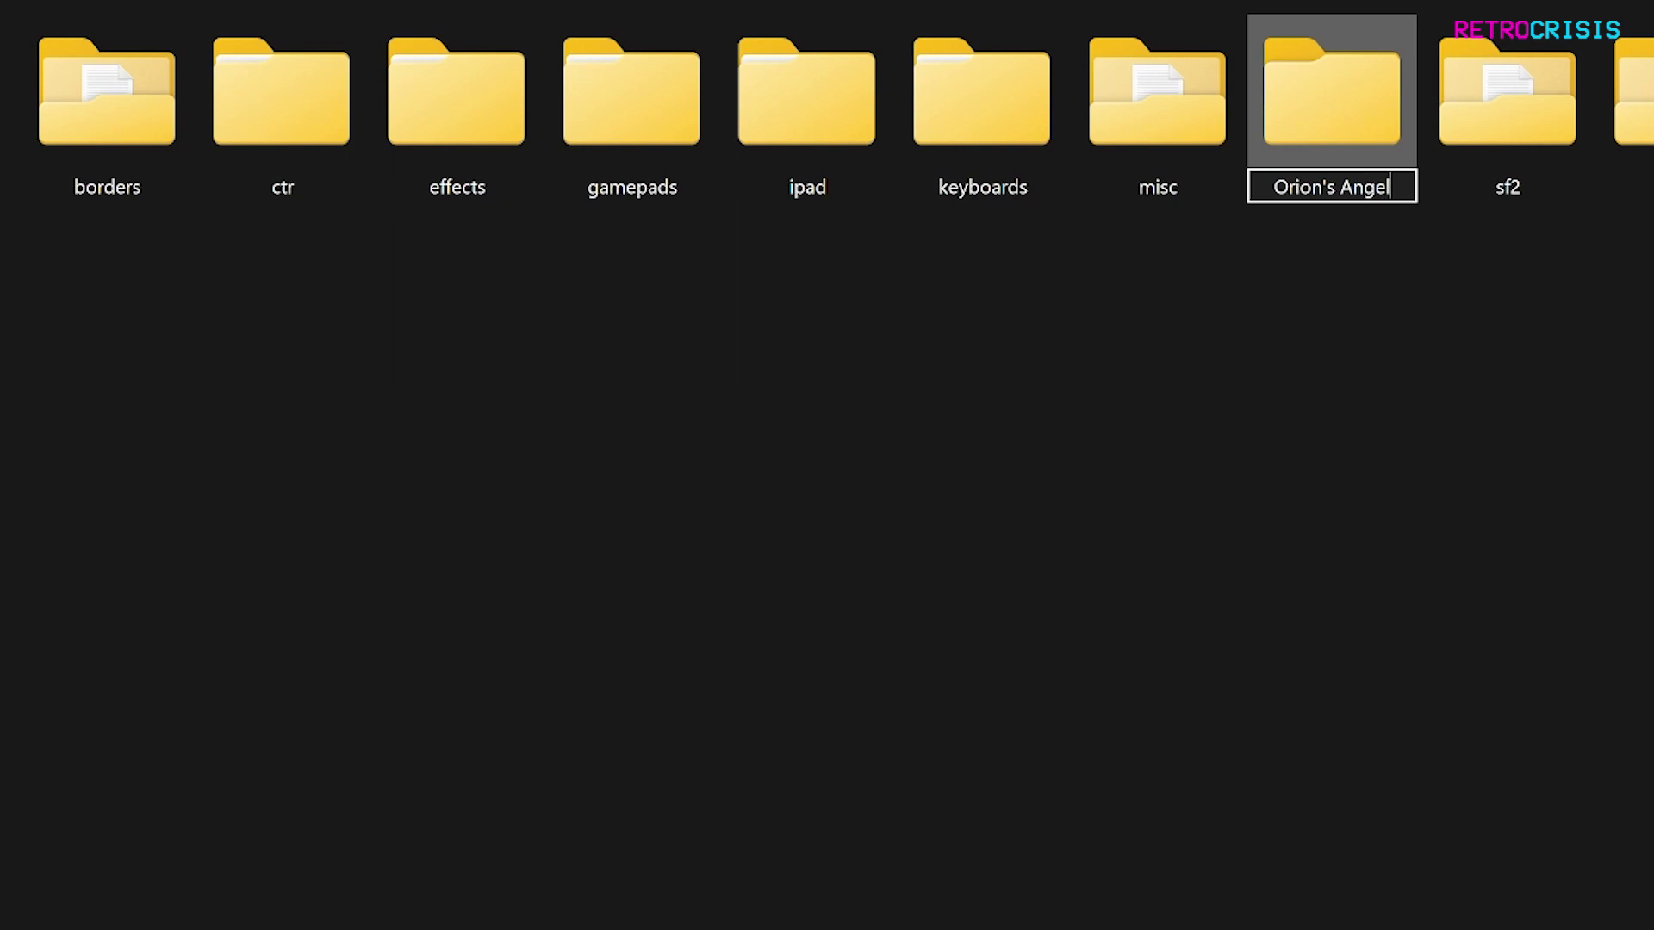
left_click(1377, 246)
double_click(1386, 104)
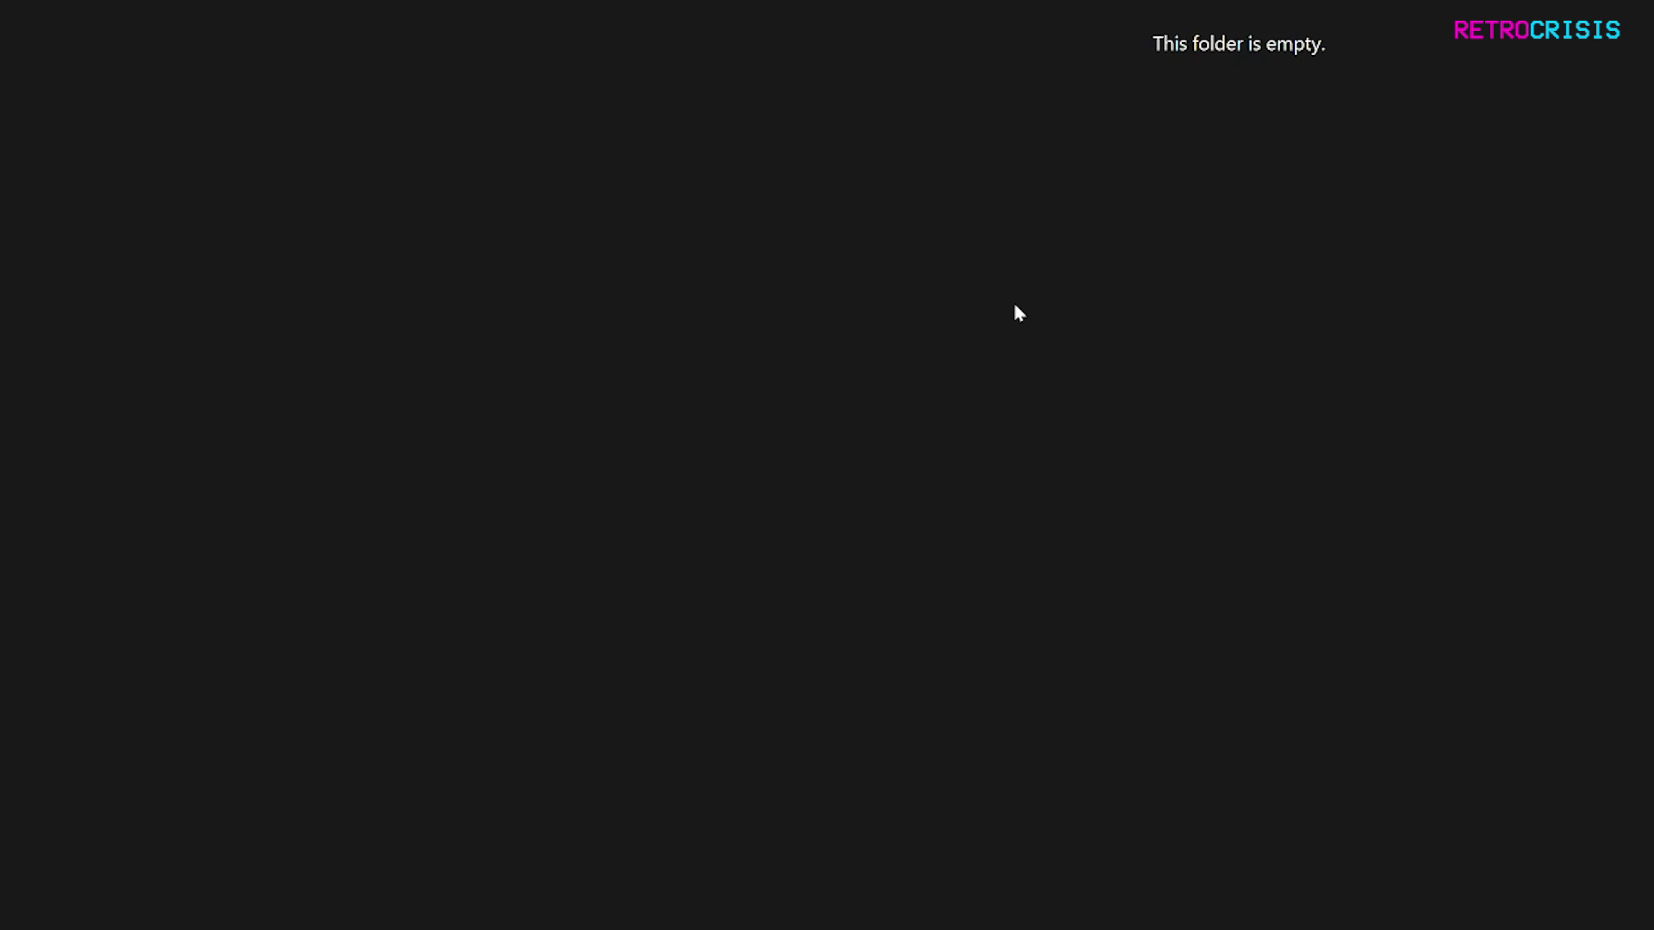
key("ctrl+v")
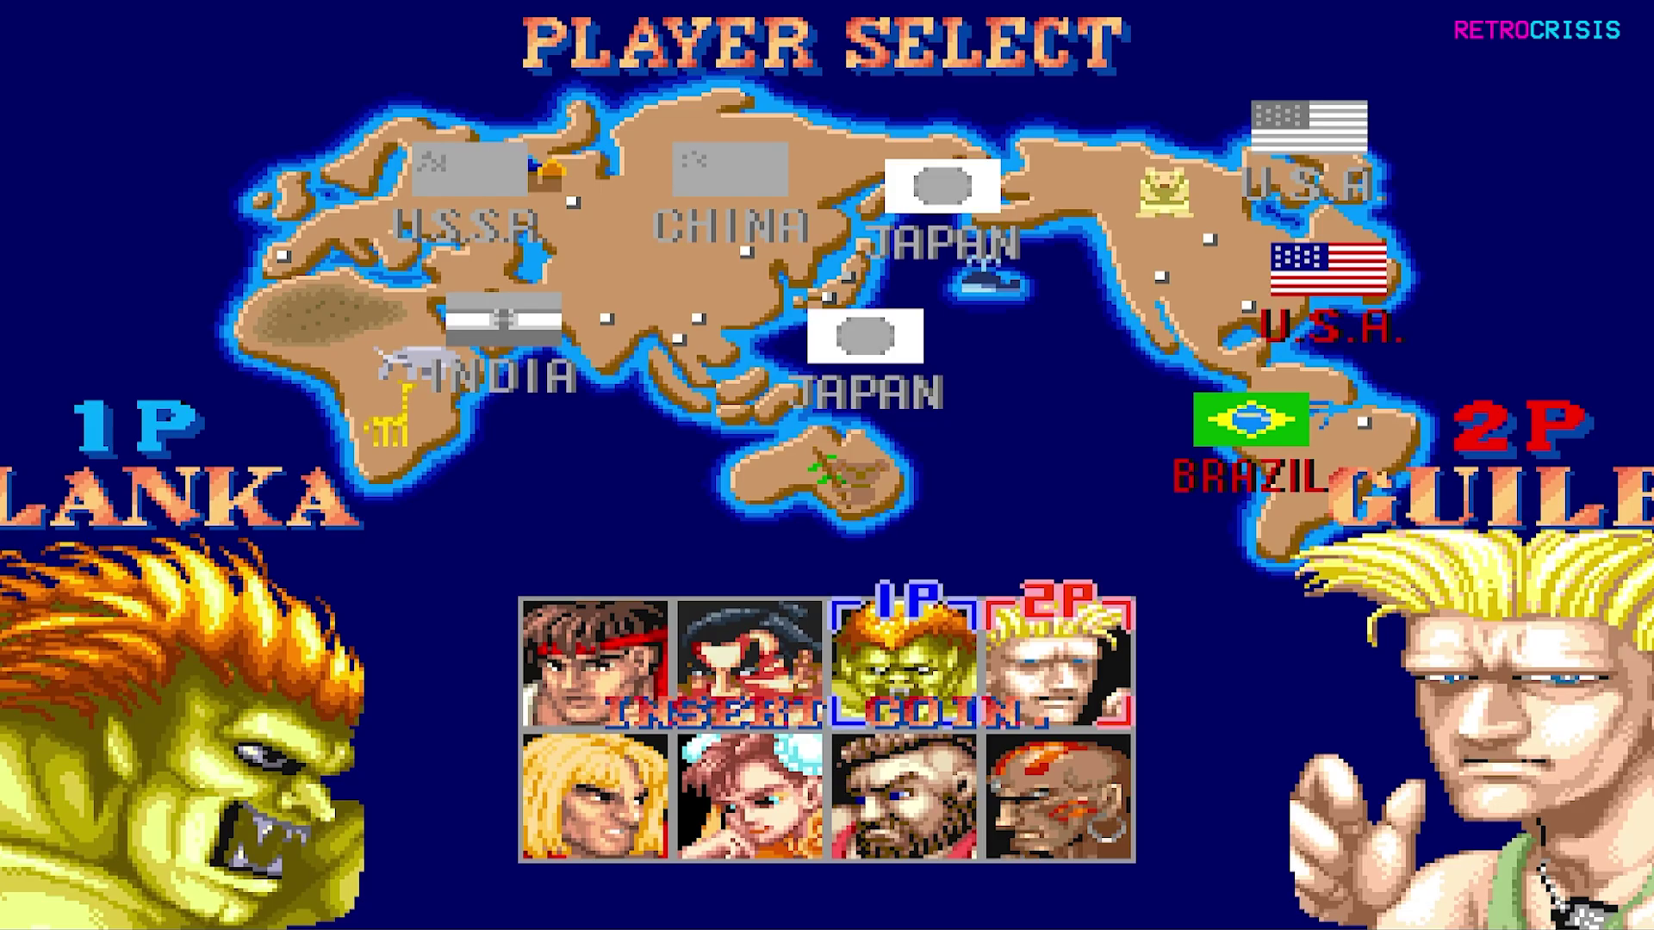
Move player one's cursor to Blanka at player select and bring up the Quick Menu
key("Left")
key("Down")
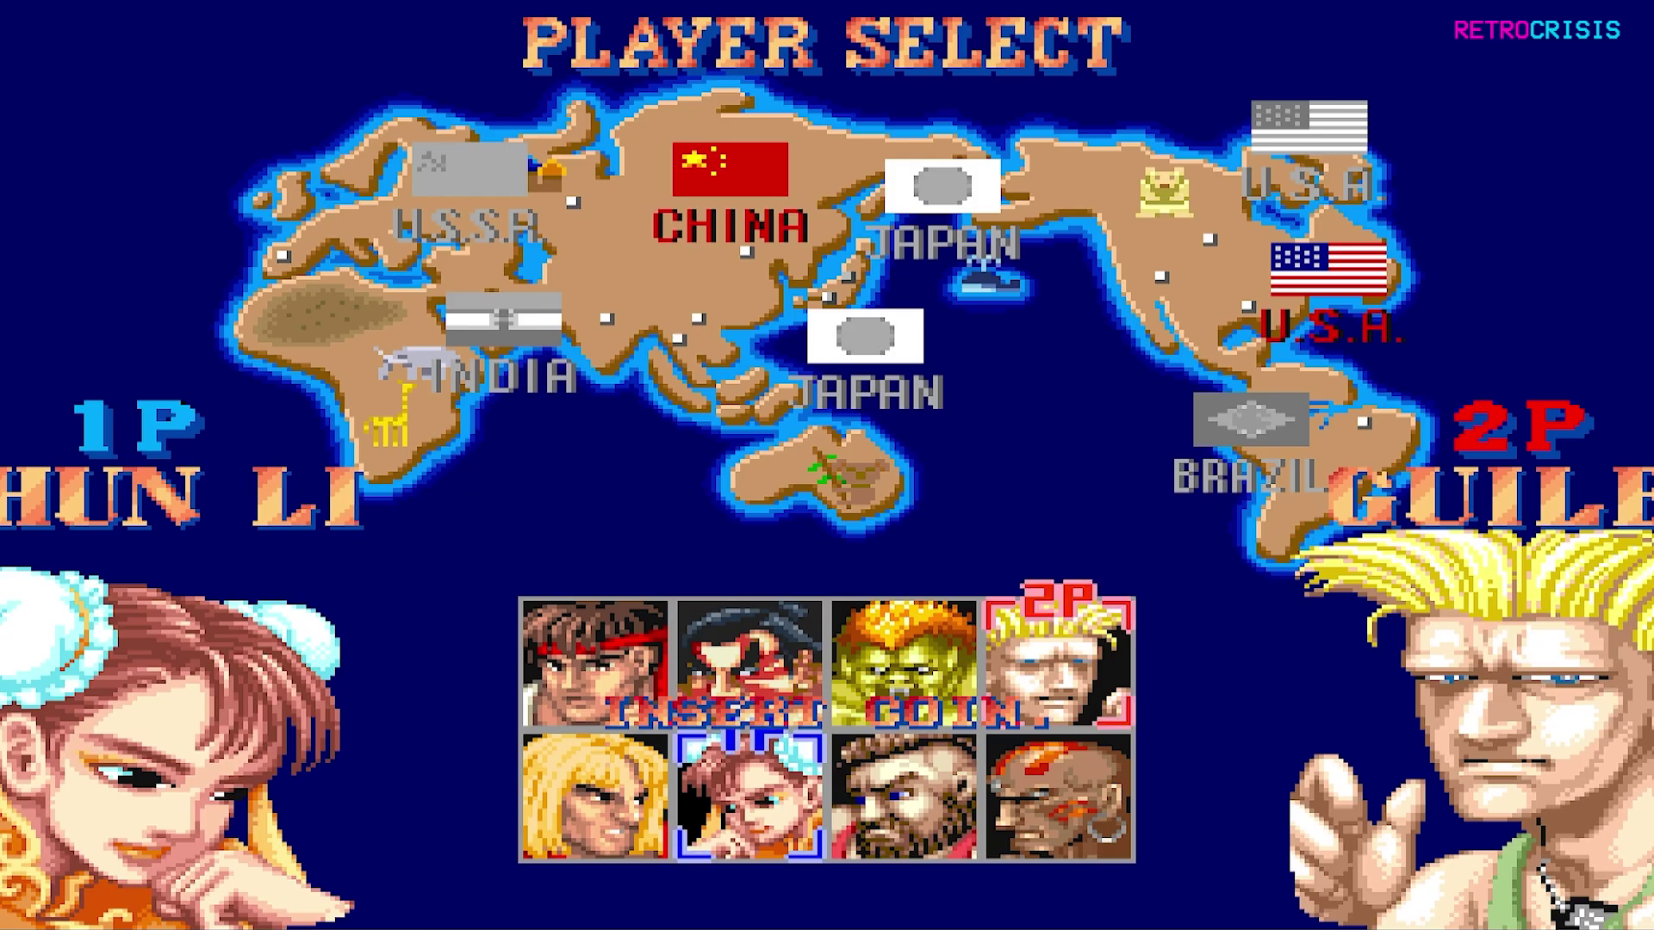
key("Up")
key("Right")
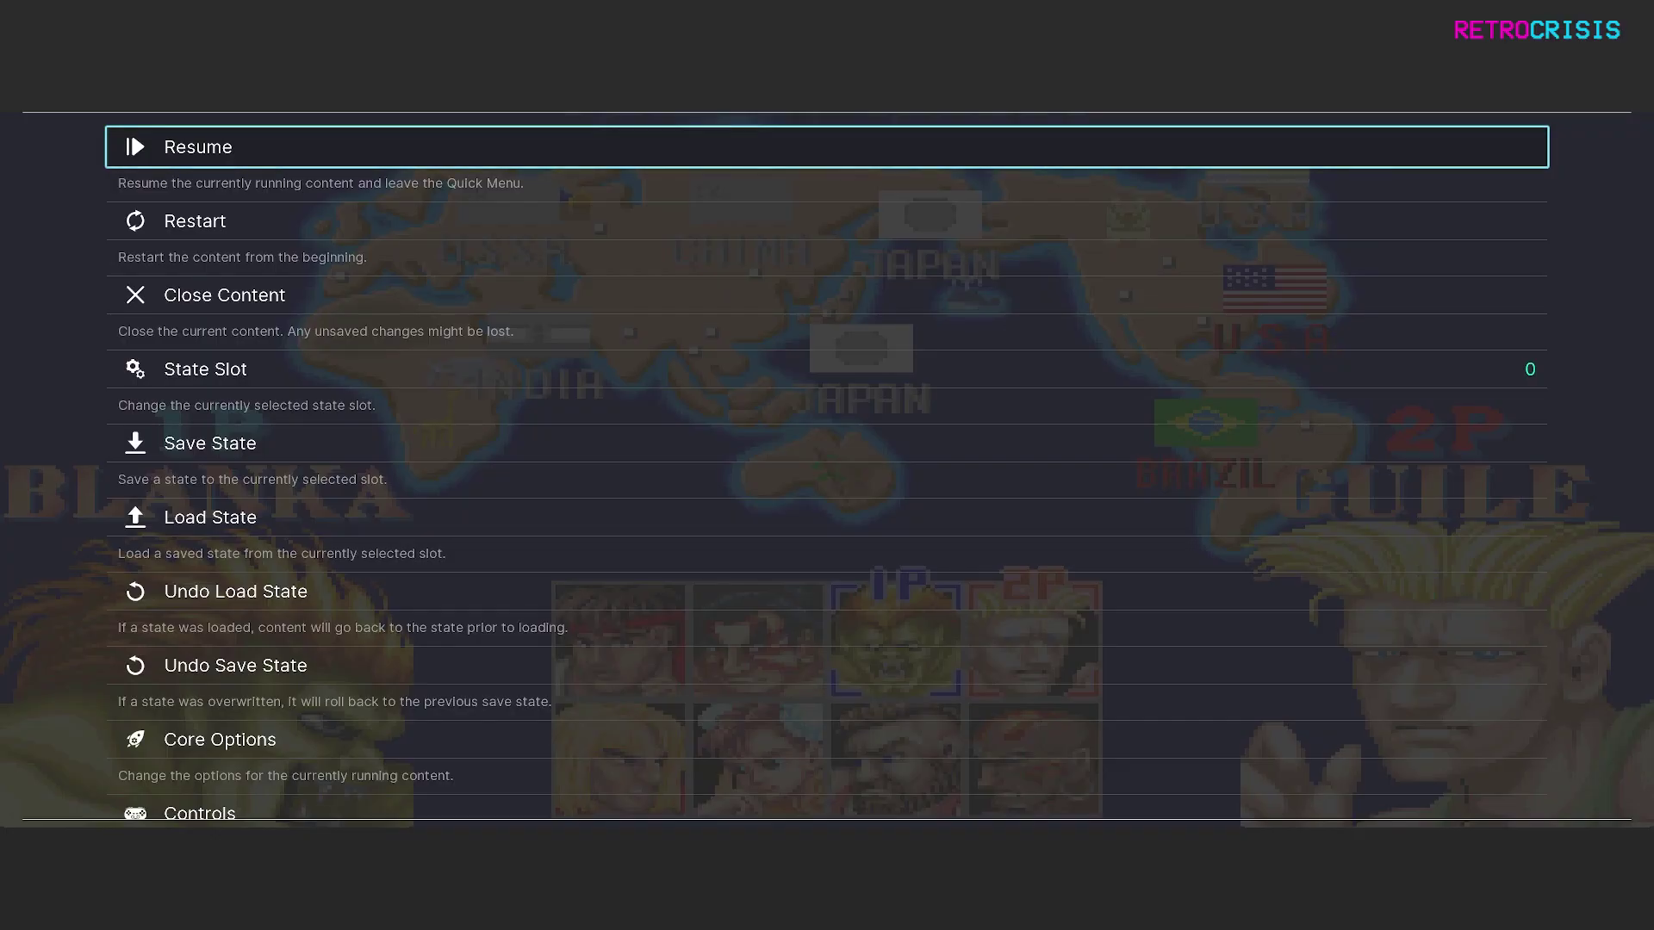
Turn Display Overlay on in the On-Screen Overlay settings
key("Down")
key("Down")
key("Down")
key("Down")
key("Down")
key("Down")
key("Down")
key("Down")
key("Down")
key("Down")
key("Down")
key("Down")
key("Down")
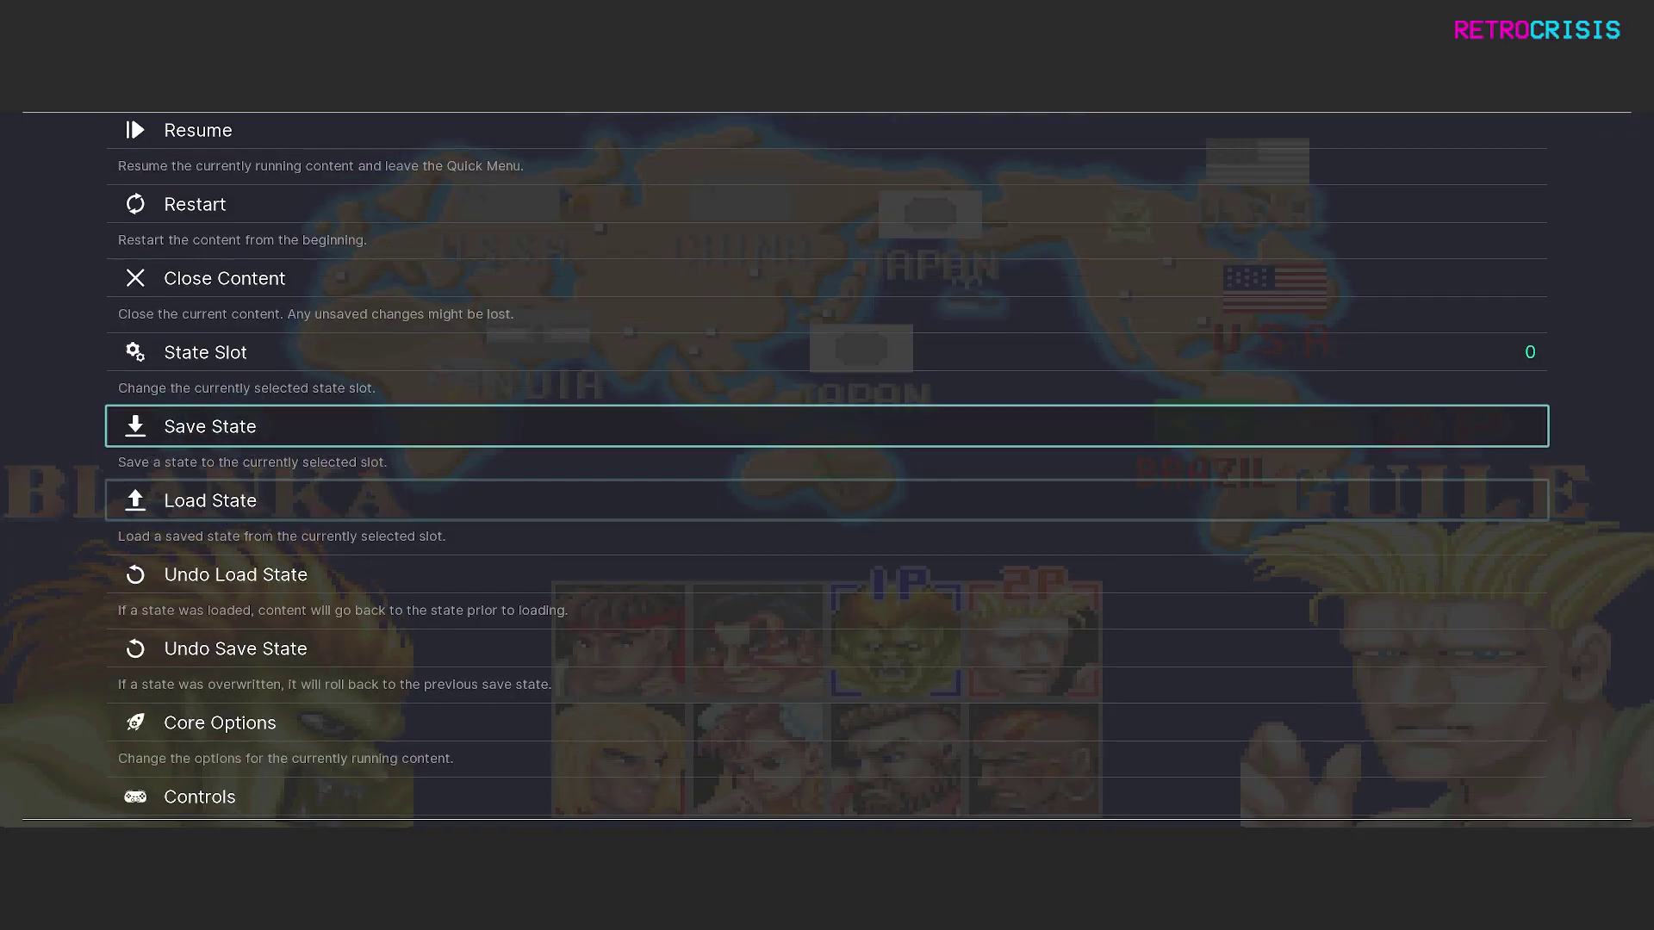
key("Return")
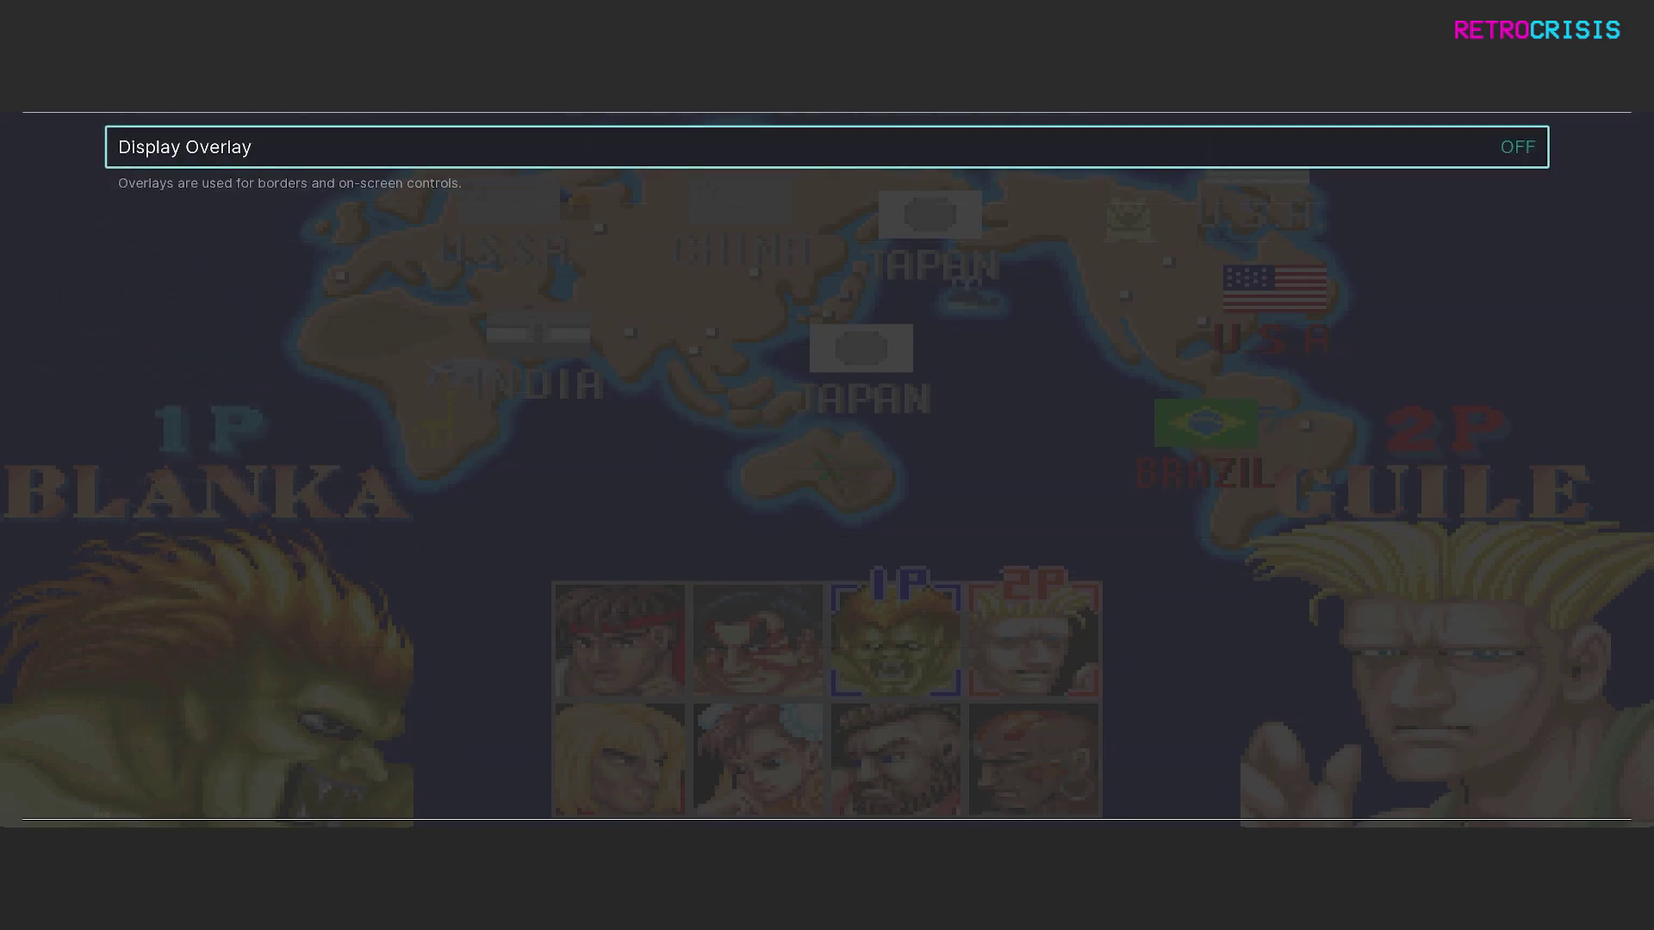
key("Return")
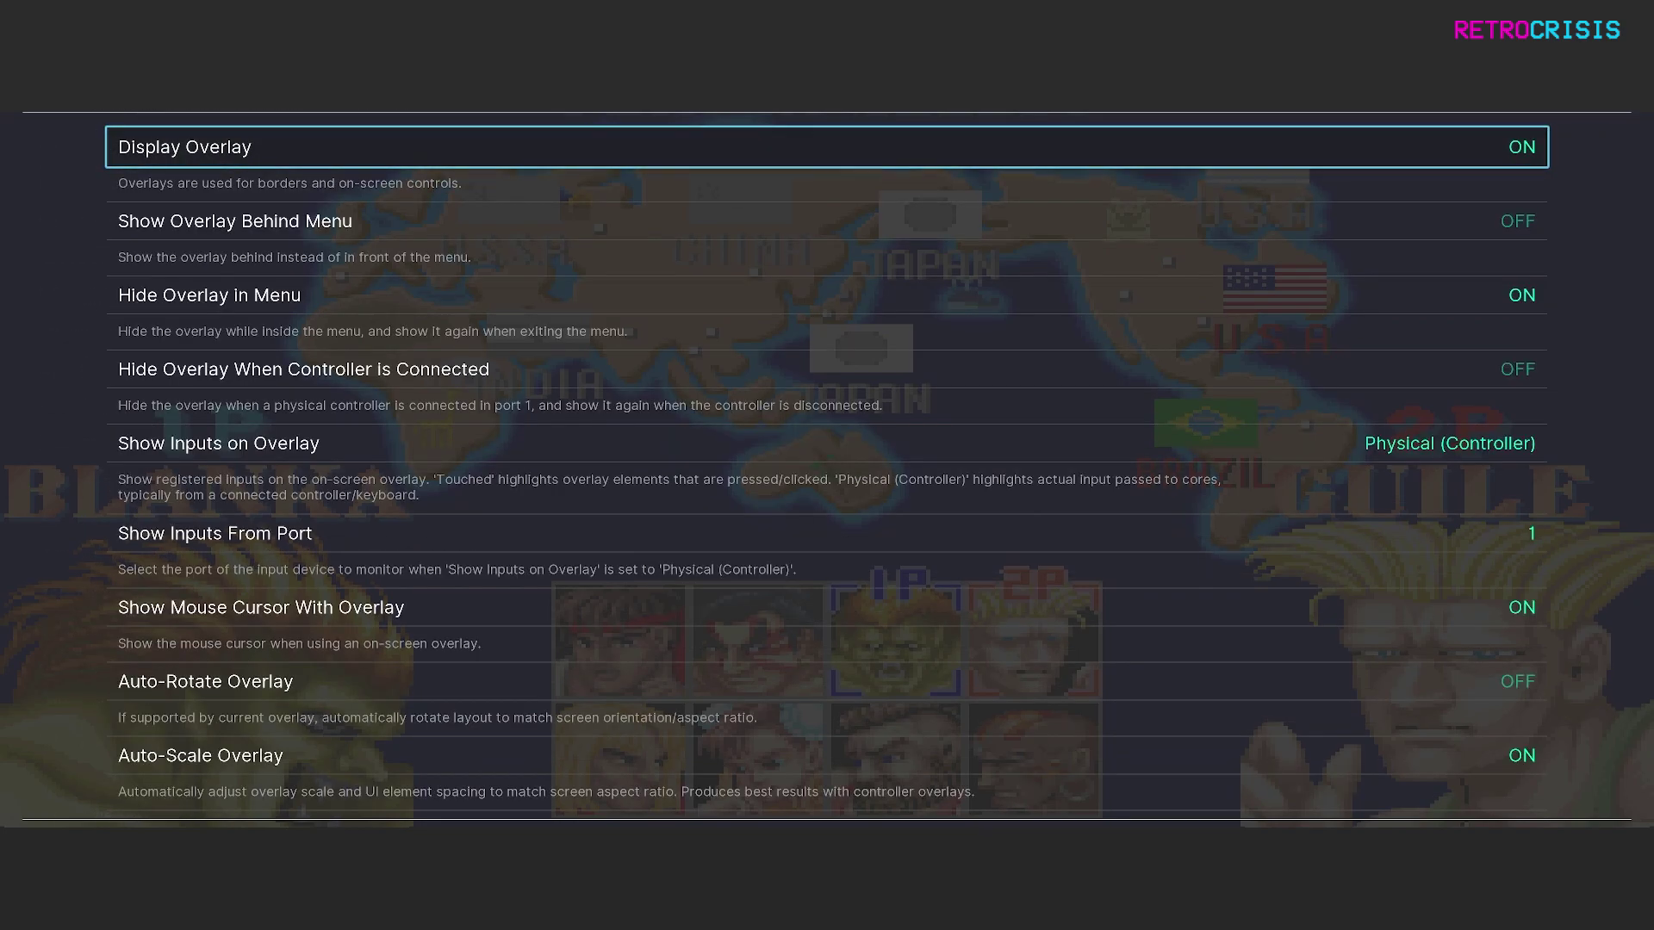
Set the overlay preset to Orion's Angel/sf2.cfg and resume the game
key("Down")
key("Down")
key("Down")
key("Down")
key("Down")
key("Down")
key("Down")
key("Down")
key("Down")
key("Down")
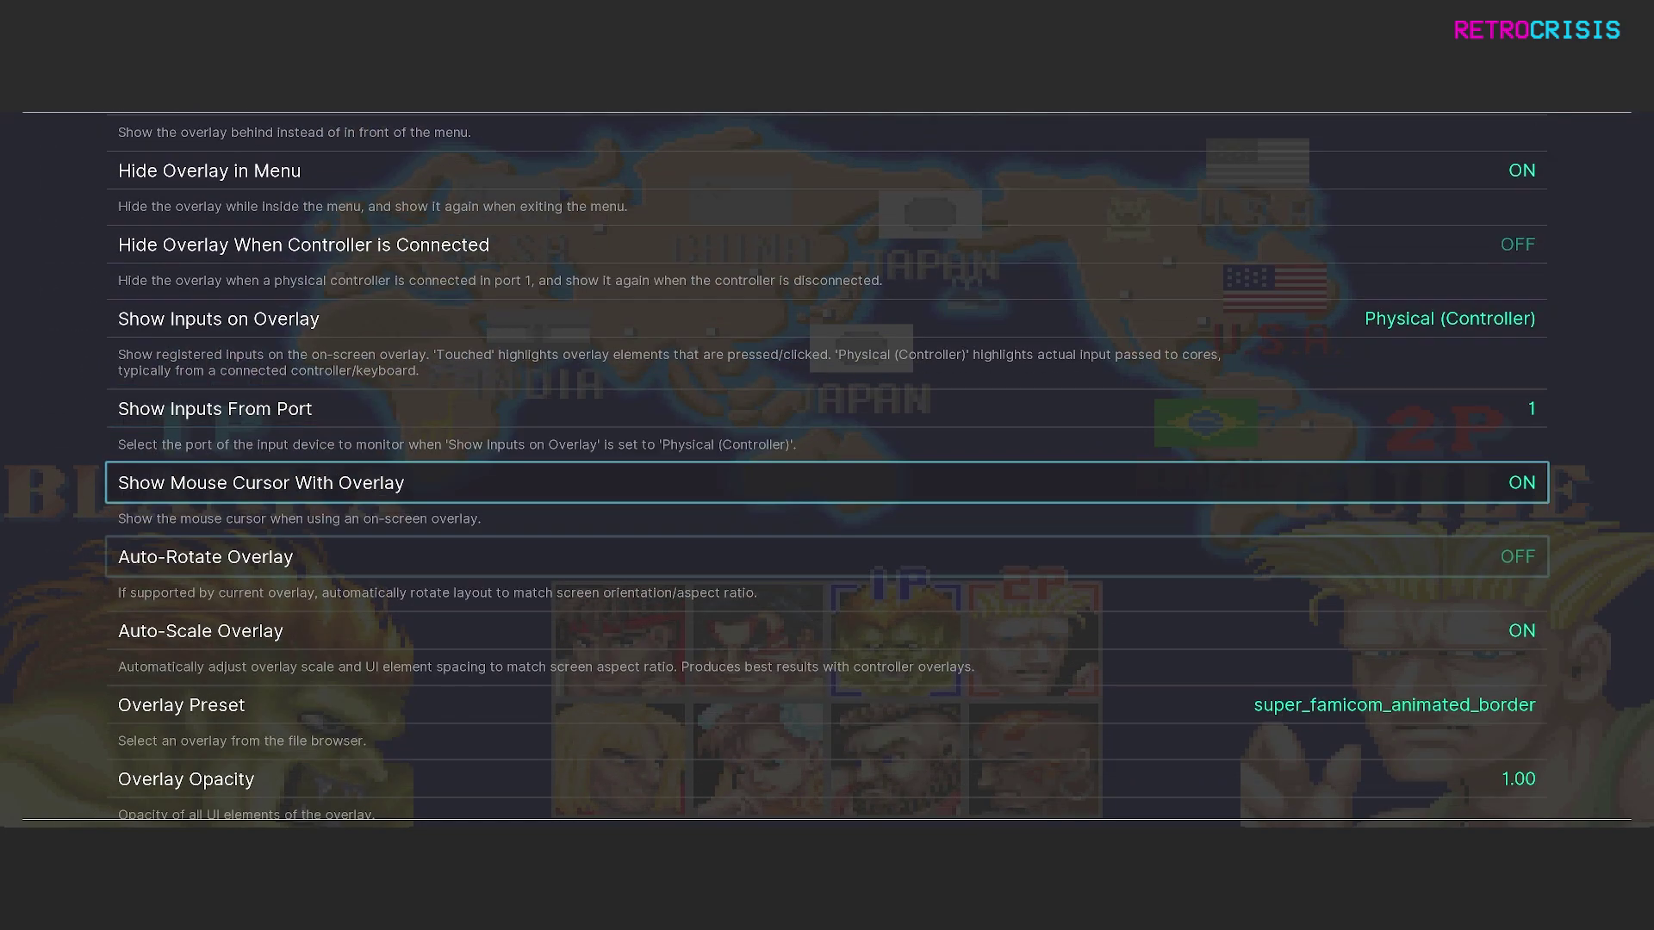
key("Up")
key("Return")
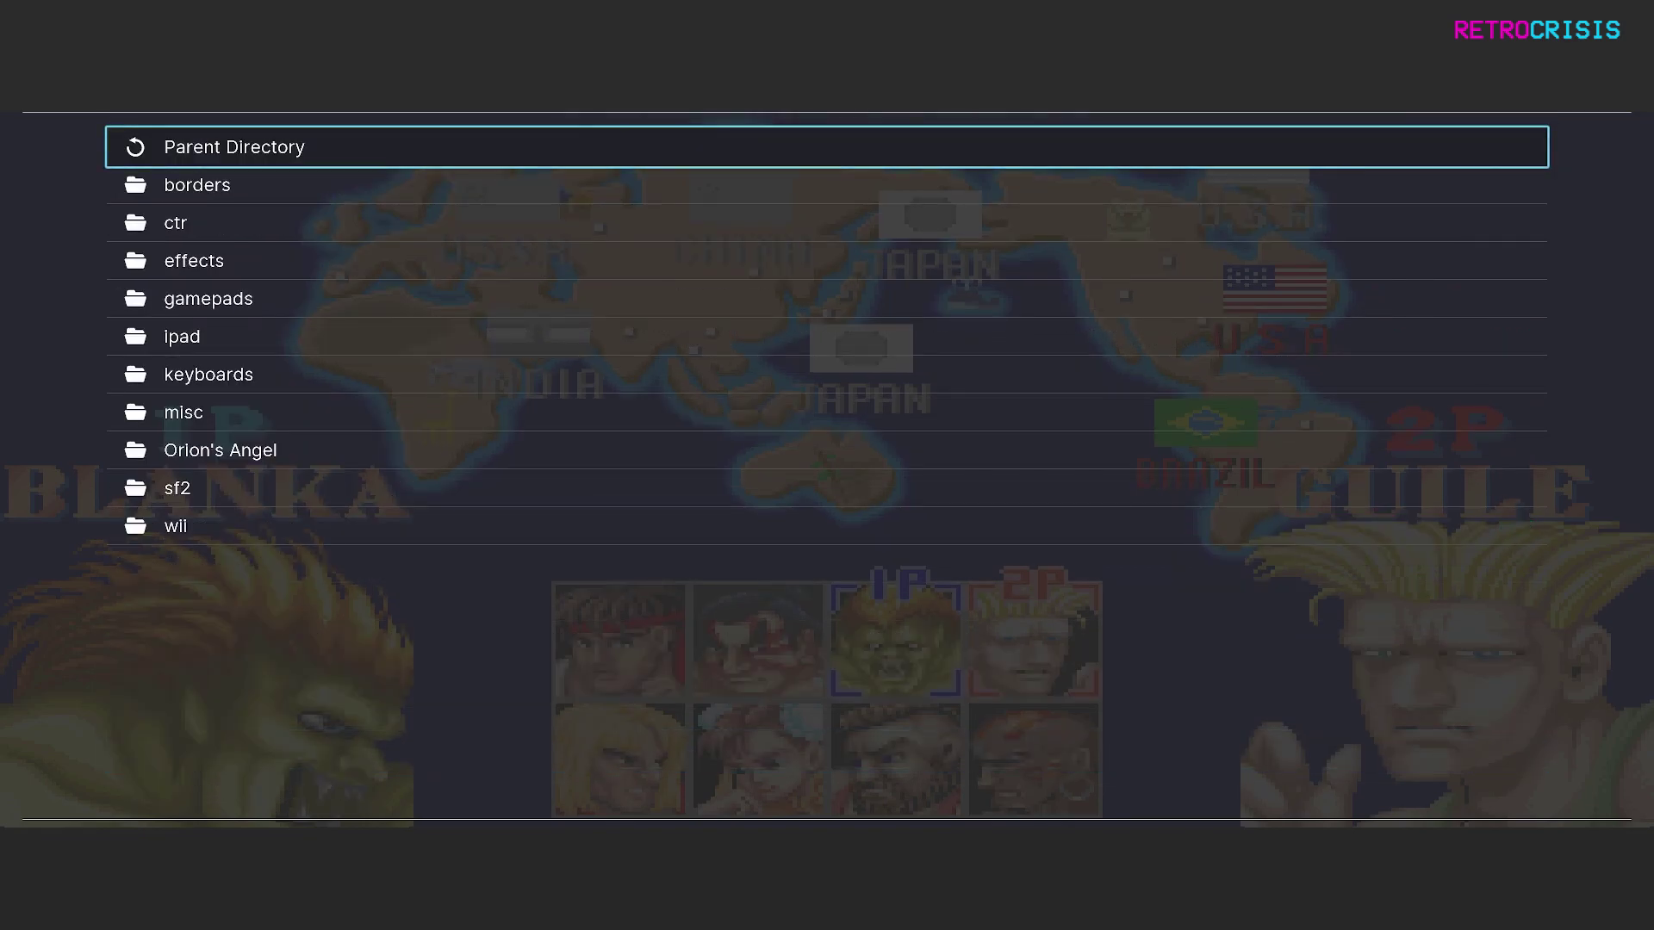
key("Down")
key("Down")
key("Down")
key("Down")
key("Down")
key("Down")
key("Down")
key("Down")
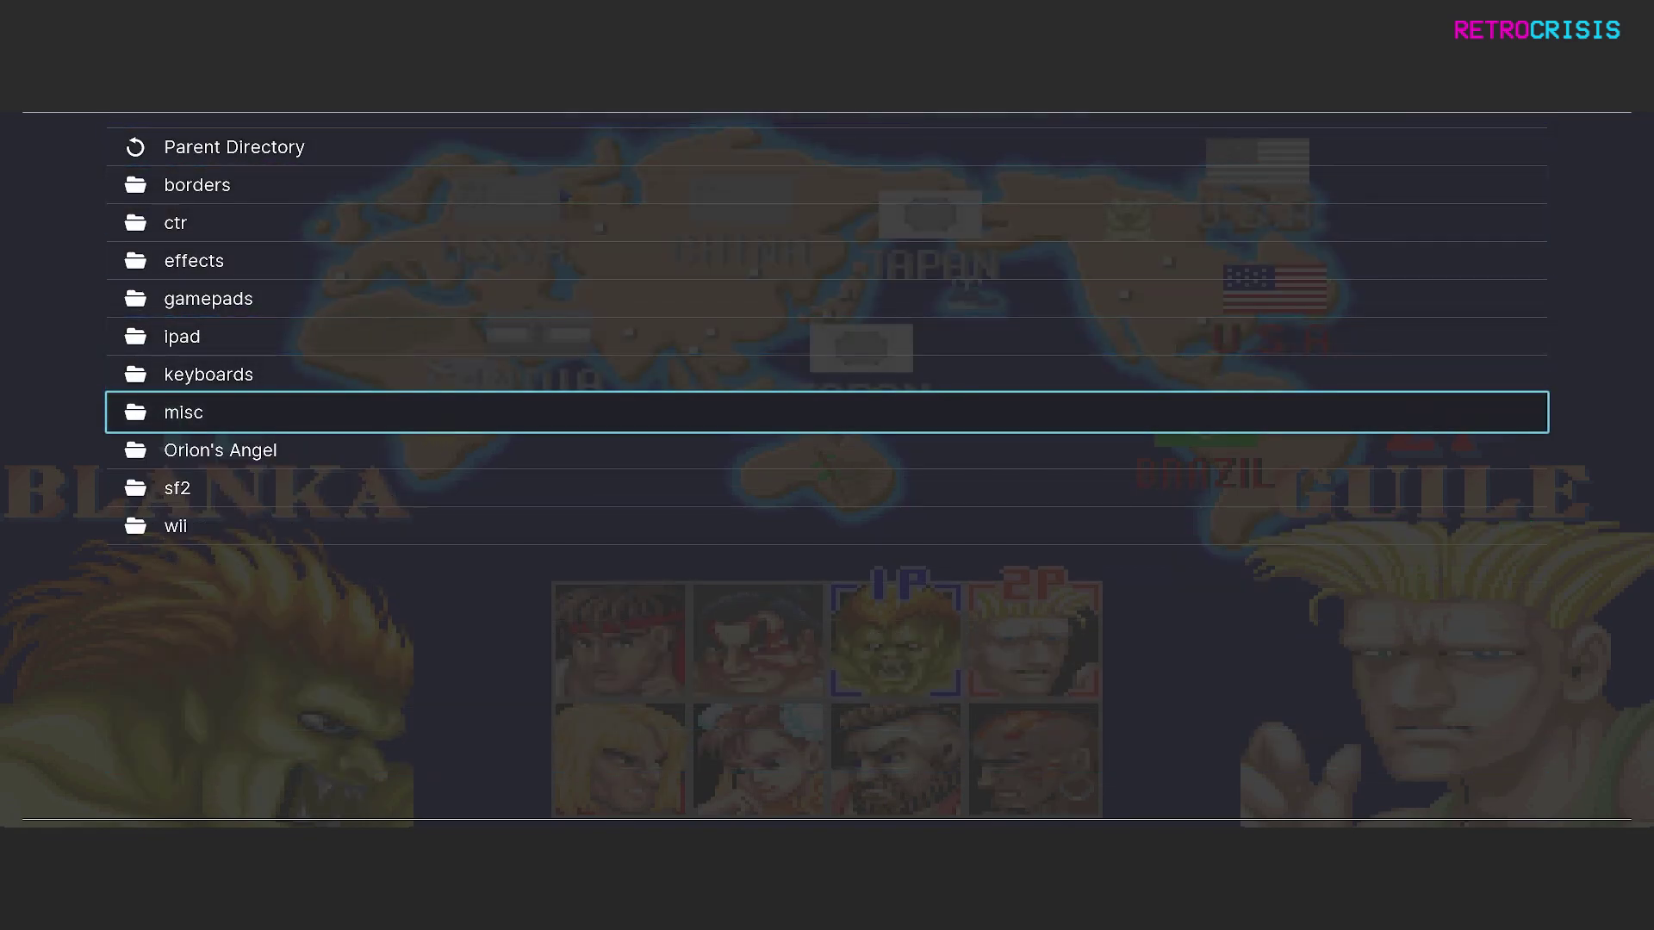
key("Return")
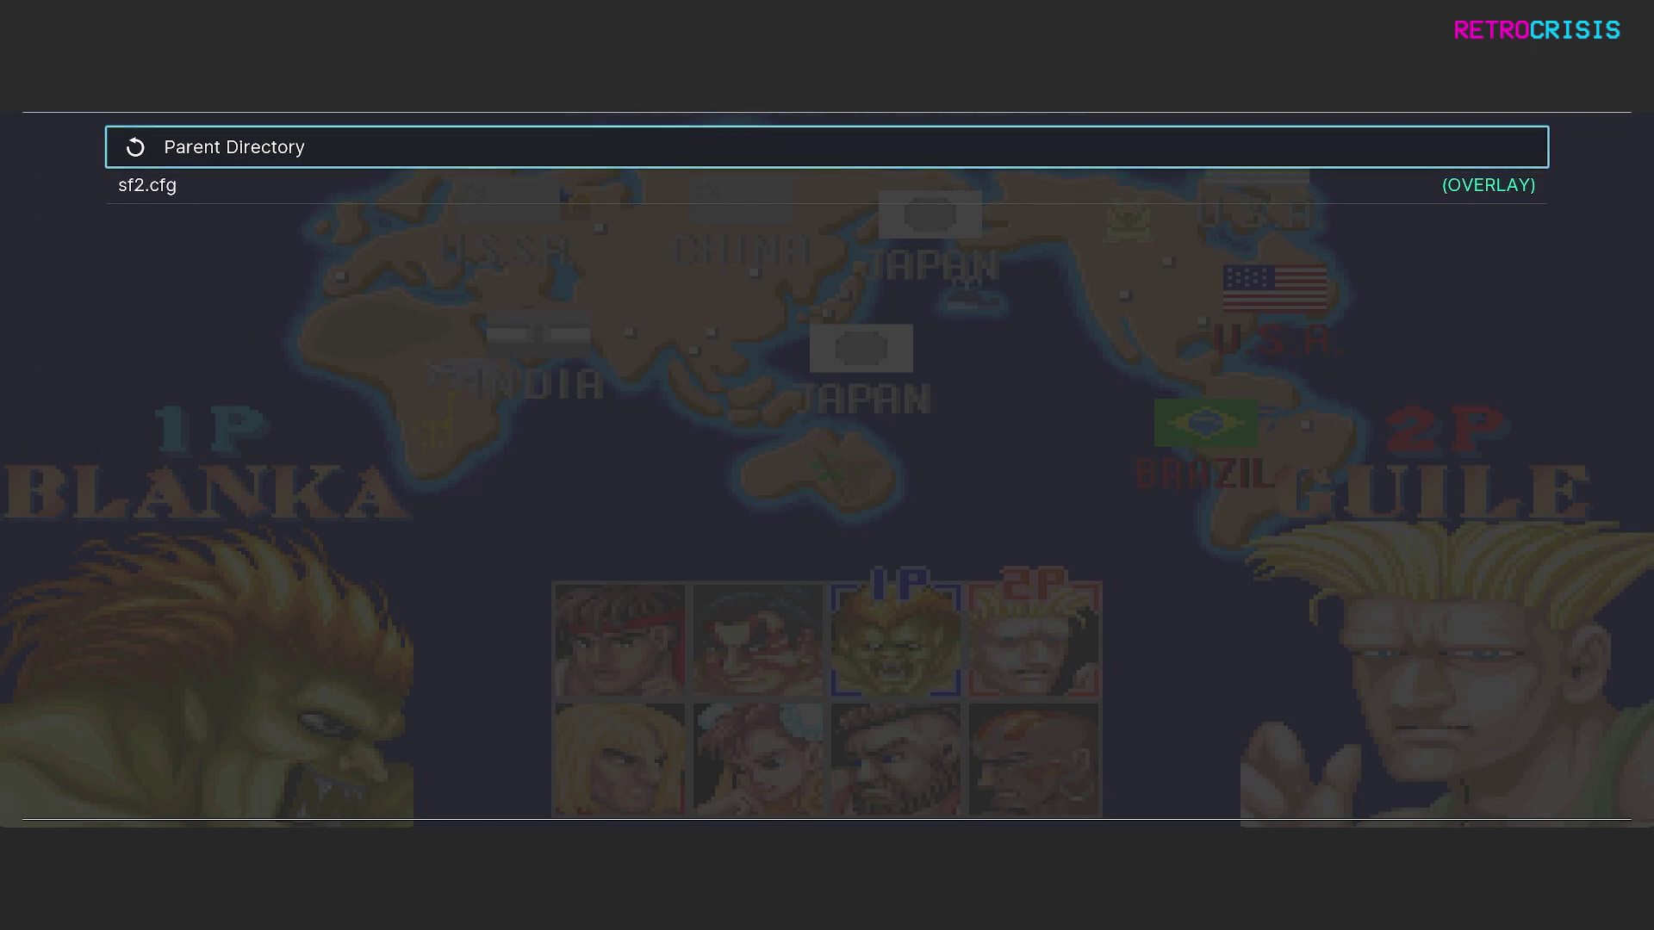
key("Down")
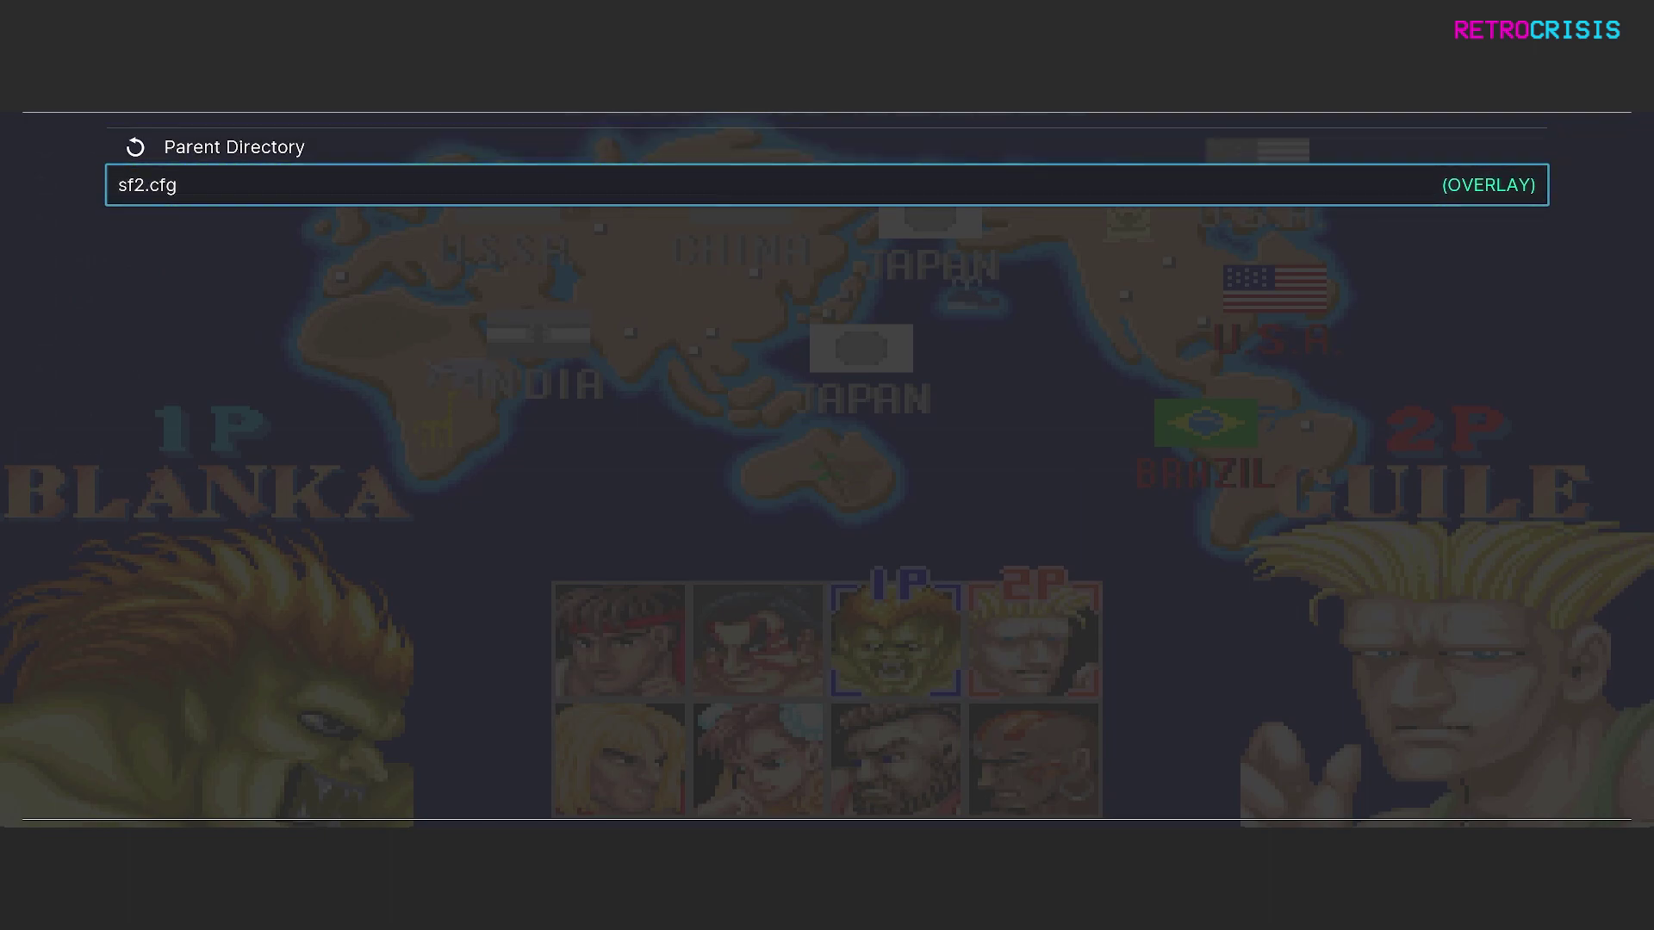
key("Return")
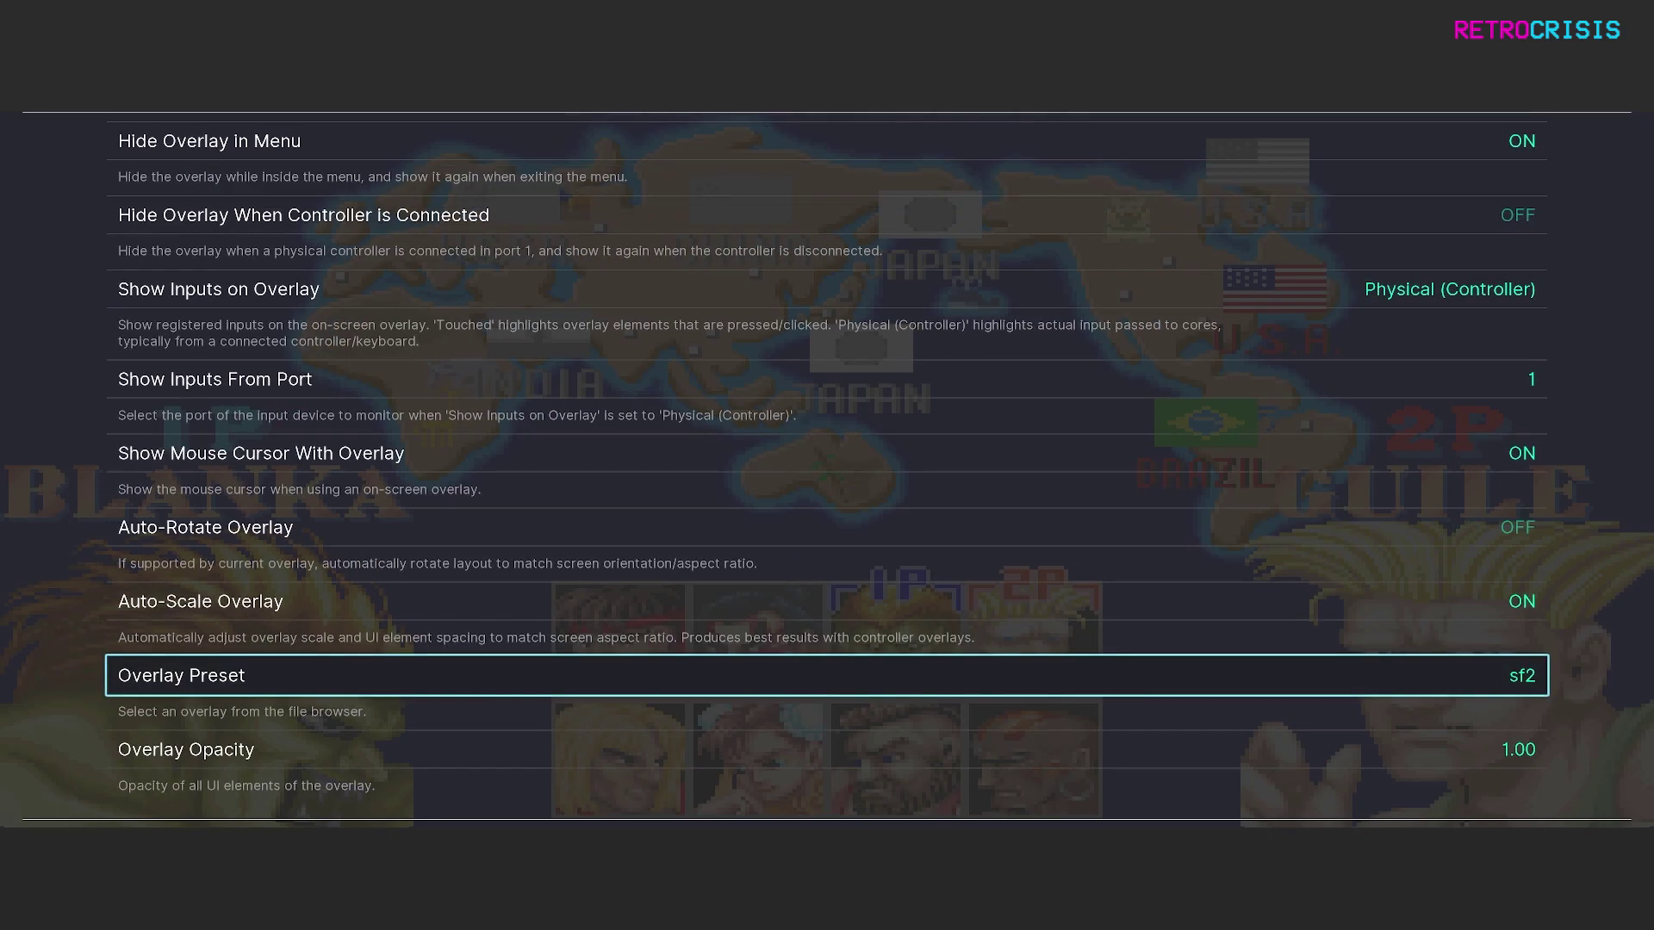
key("F1")
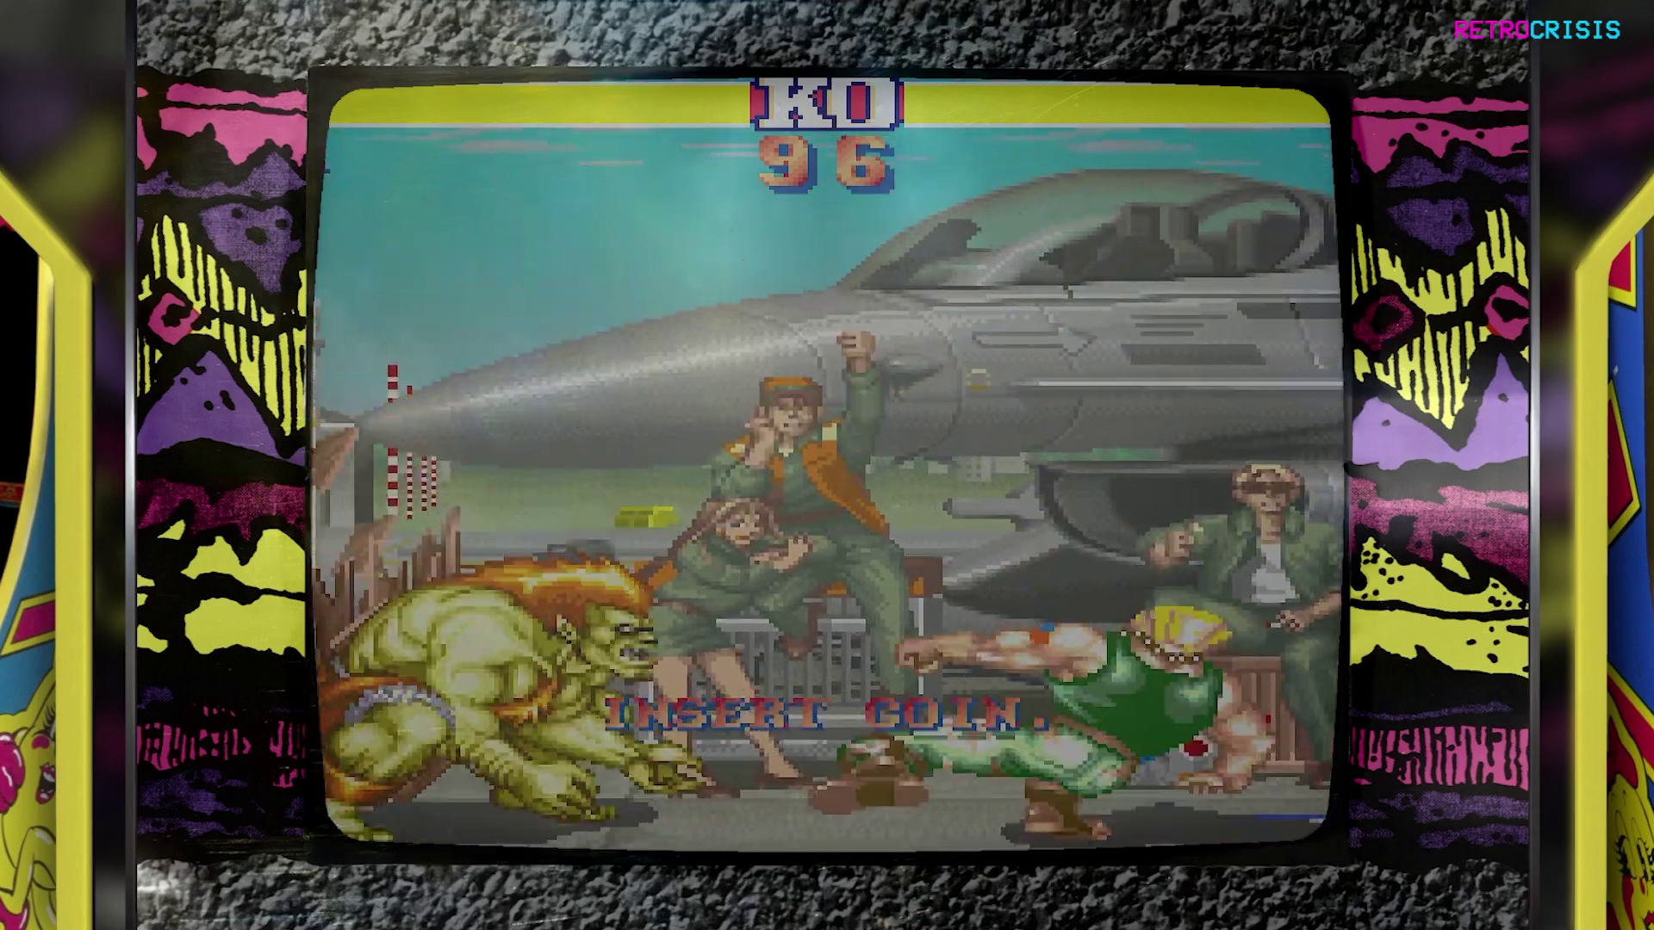
Reopen the Quick Menu and turn Video Shaders on in the Shaders settings
key("F1")
key("BackSpace")
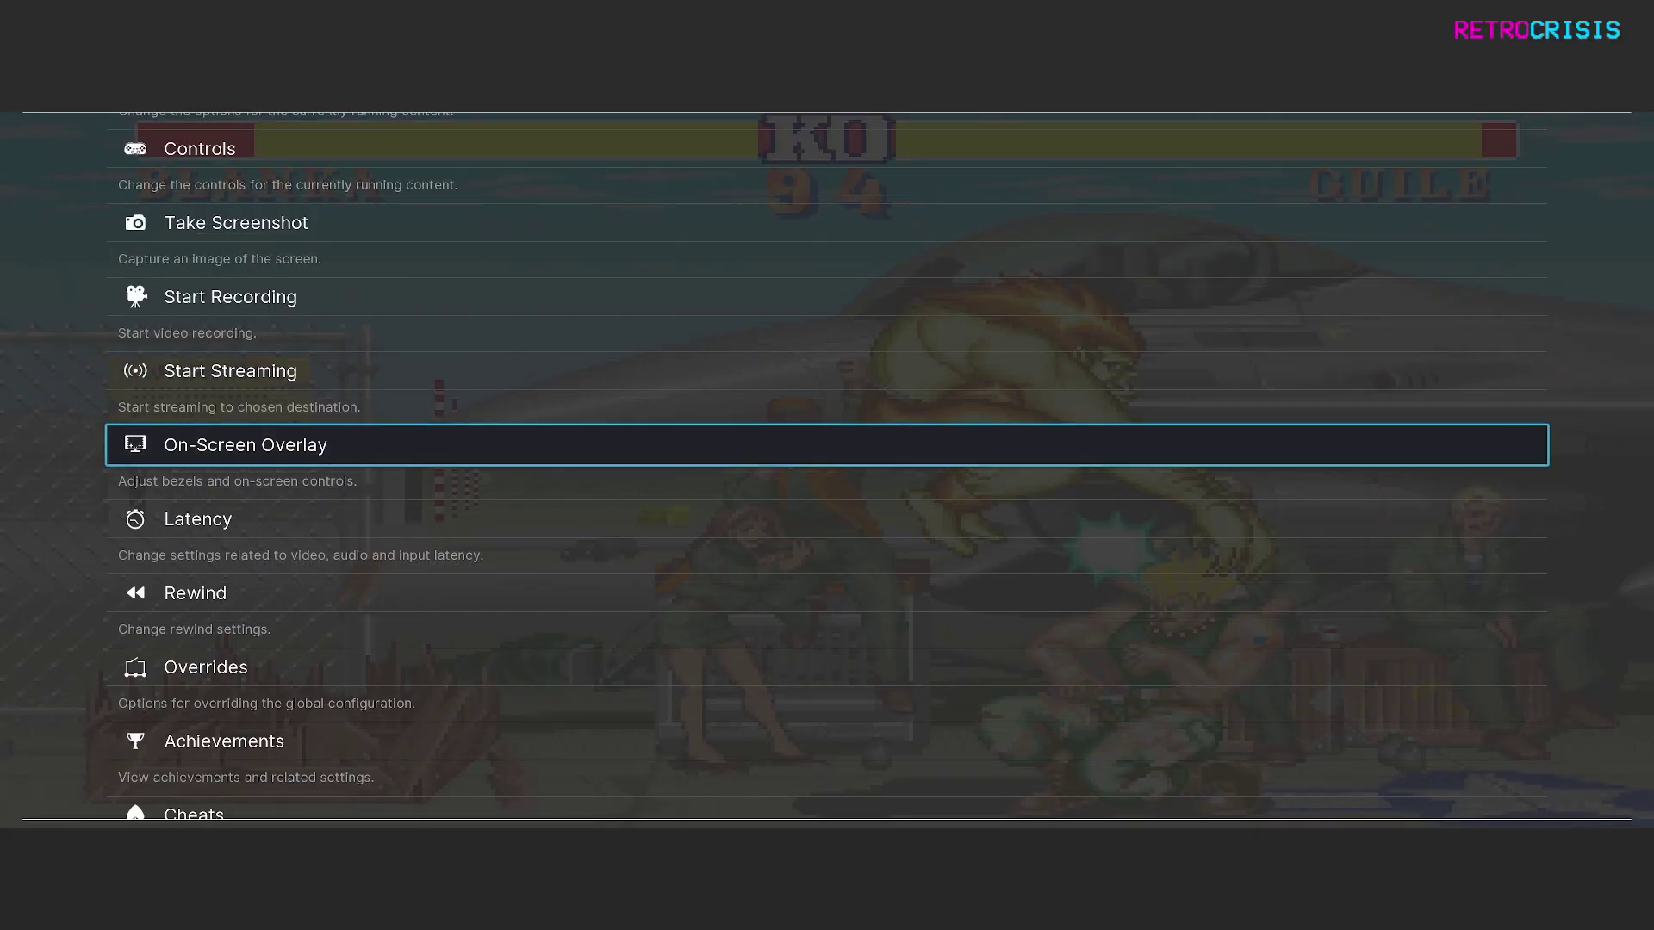
key("Down")
key("Down")
key("Down")
key("Down")
key("Down")
key("Down")
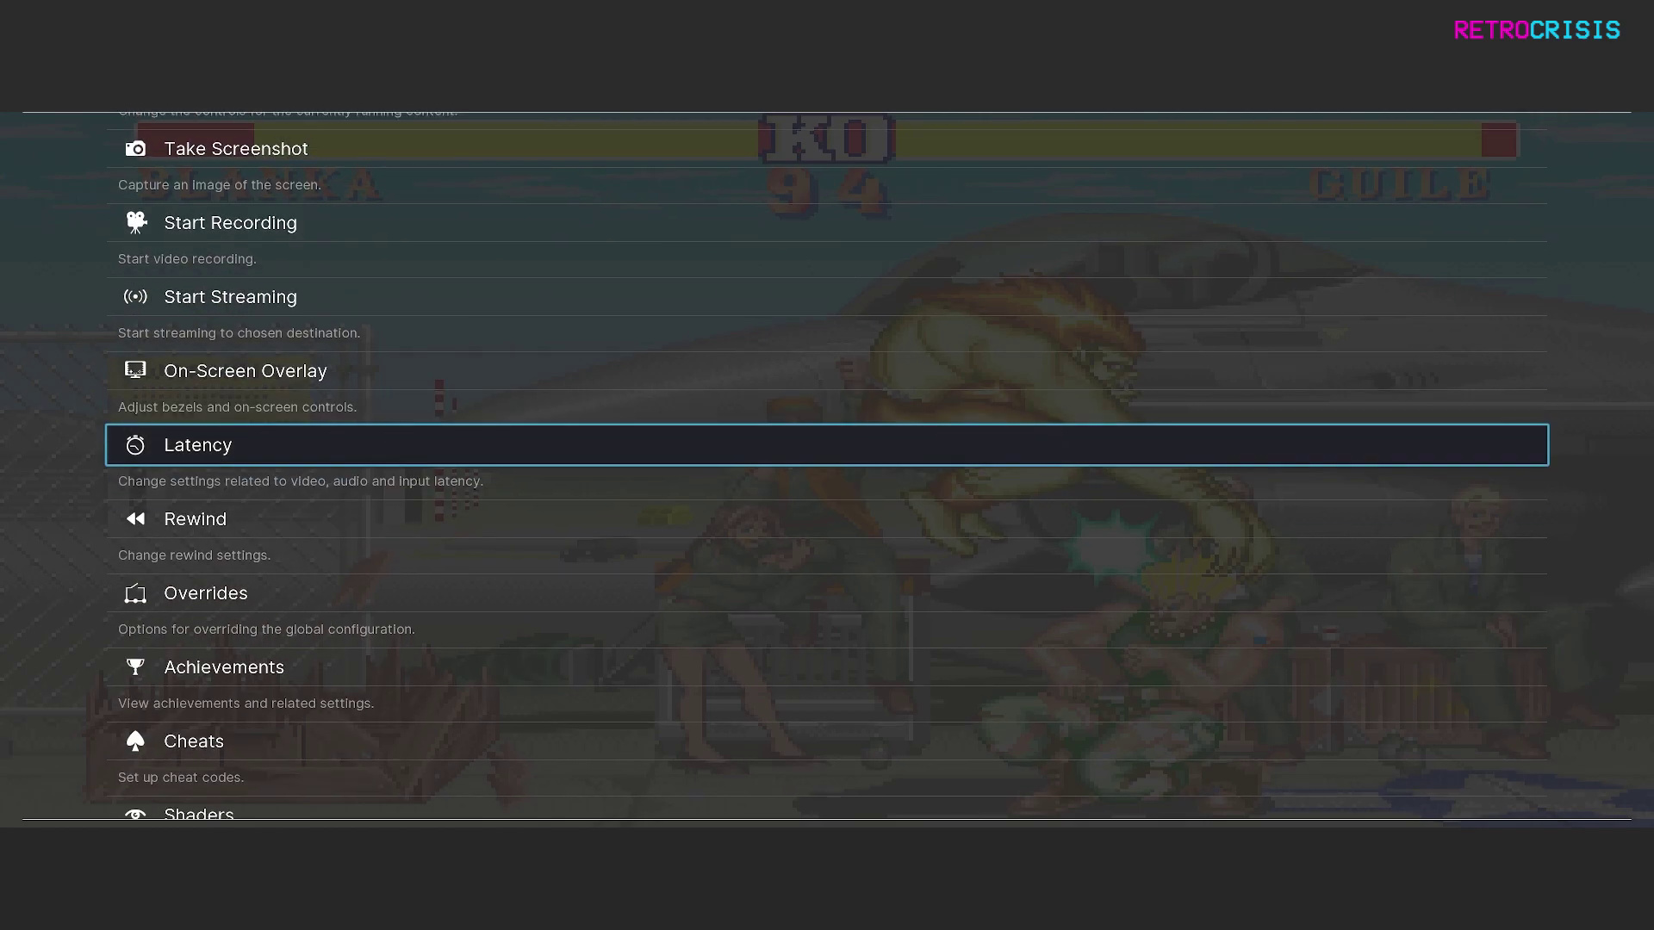
key("Return")
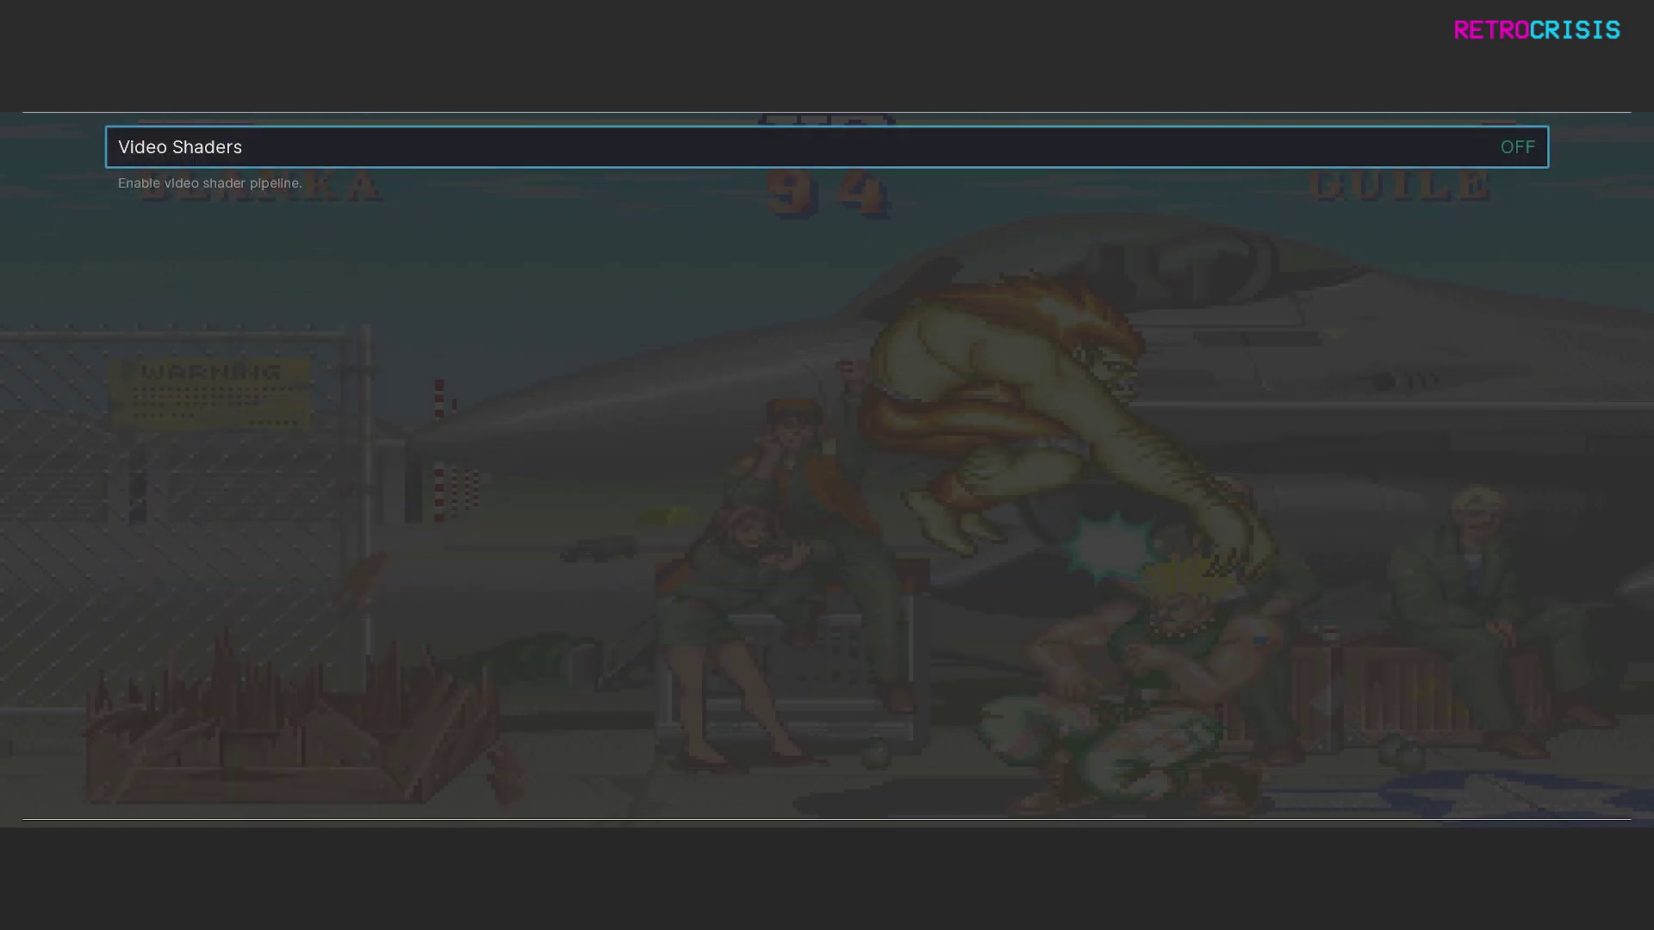
key("Return")
Browse the shader preset loader into shaders_slang > bezel > Mega_Bezel
key("Down")
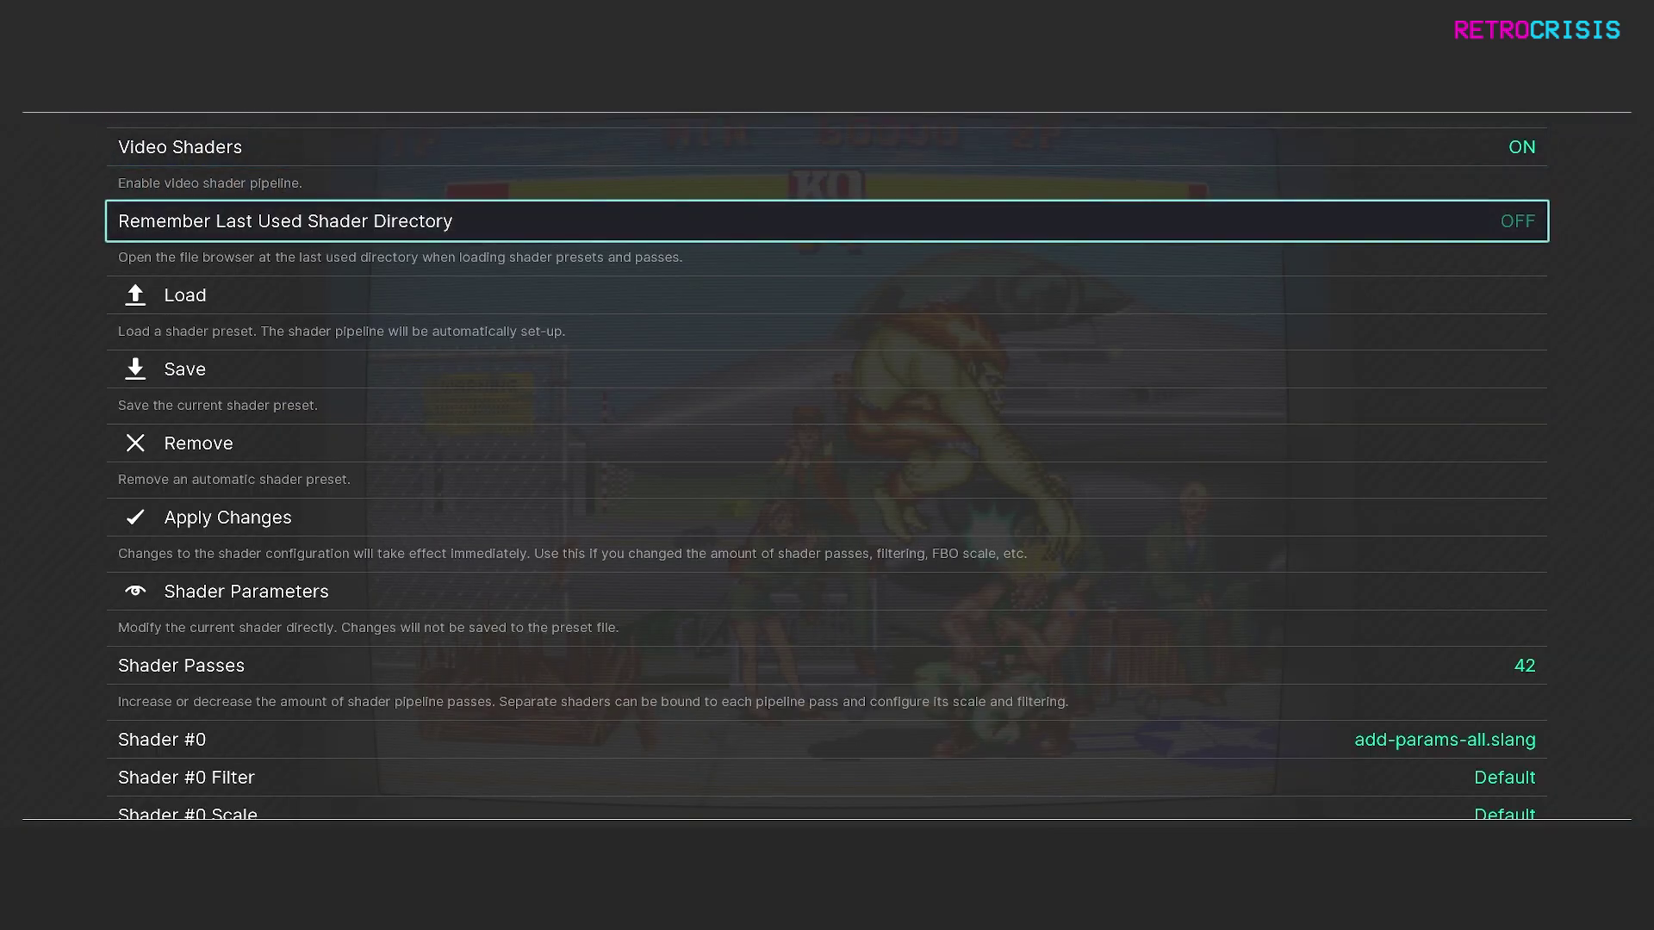
key("Down")
key("Return")
key("Down")
key("Down")
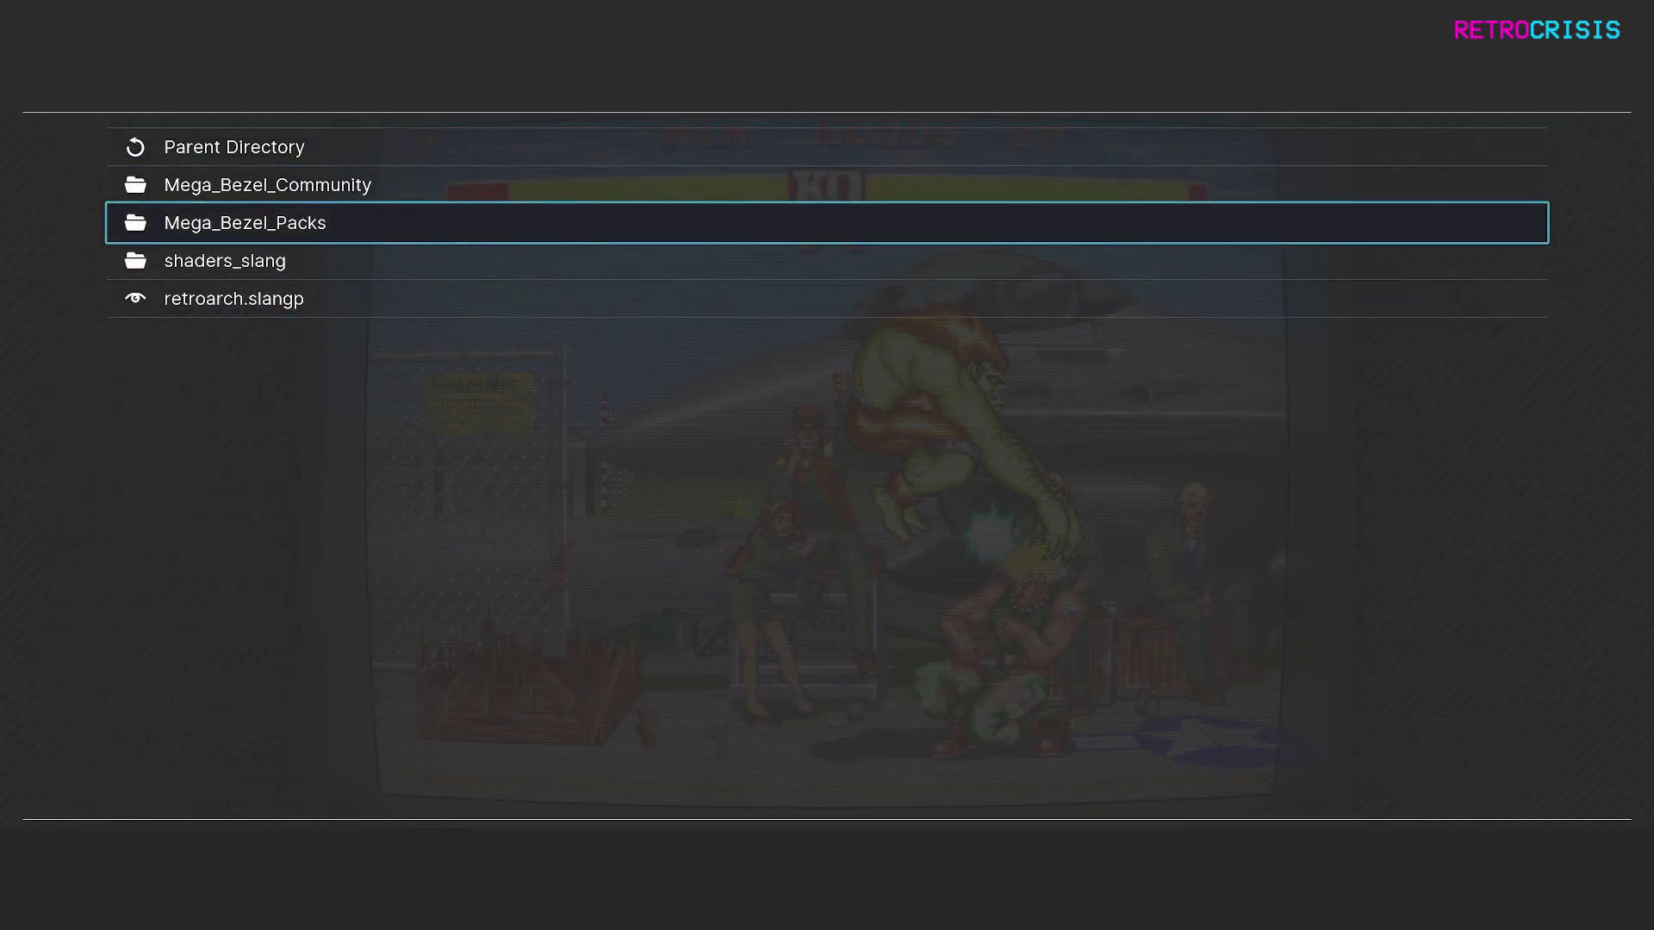
key("Down")
key("Return")
key("Down")
key("Down")
key("Down")
key("Down")
key("Return")
key("Down")
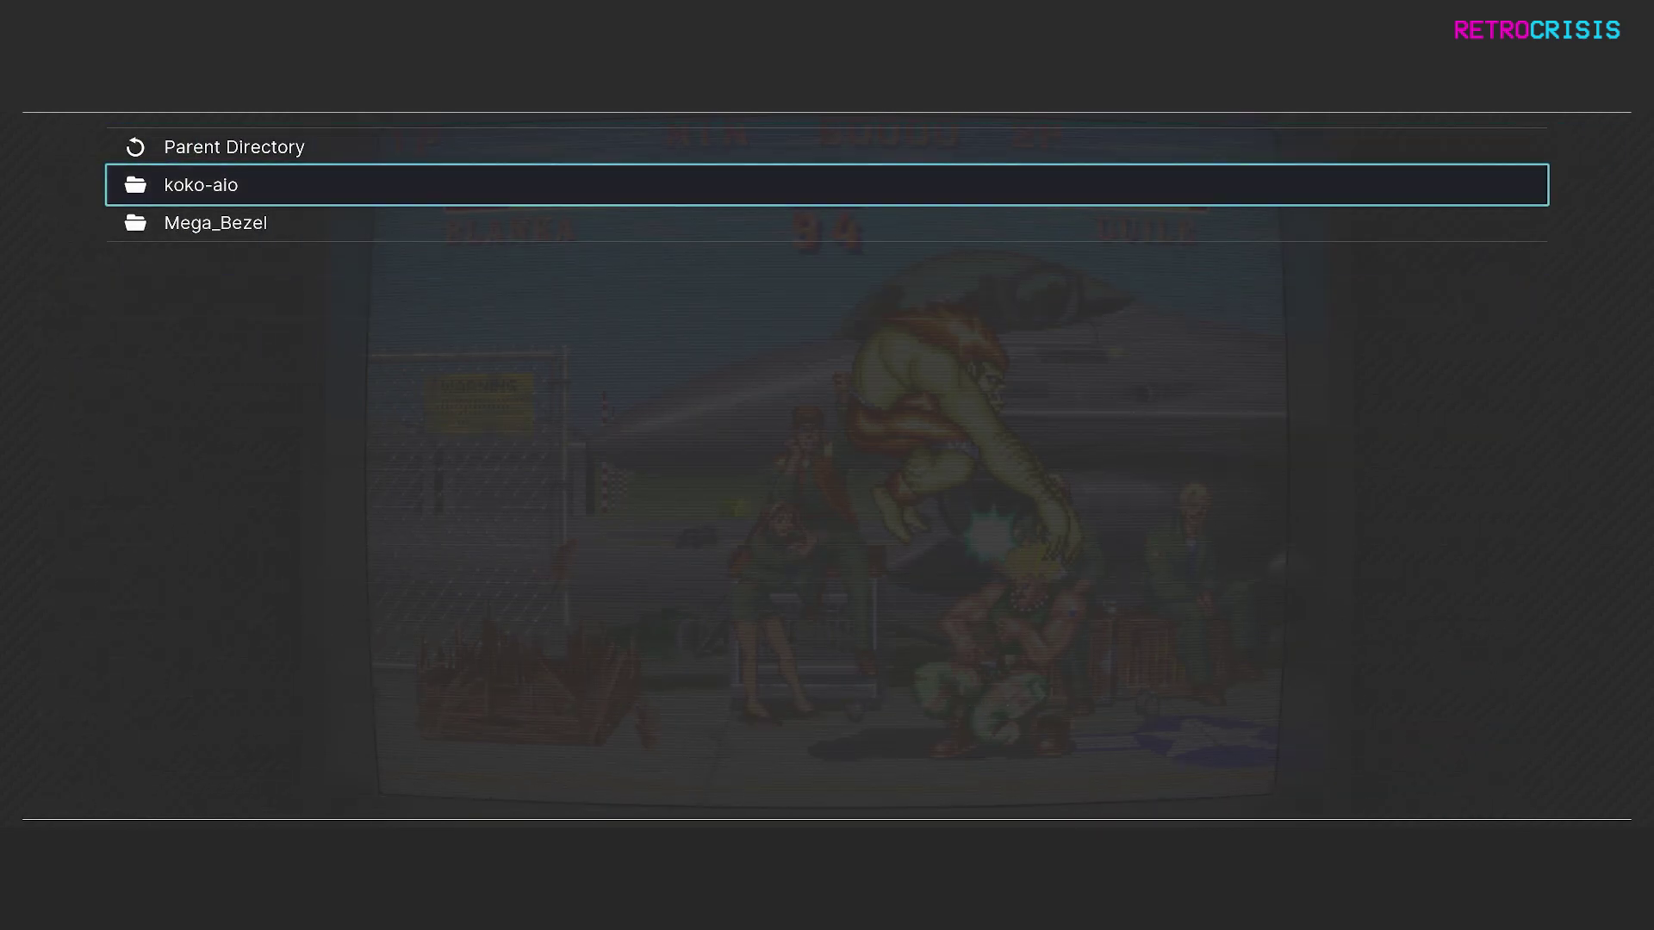
Load the MBZ__1__ADV.slangp preset from Mega_Bezel Presets and return to the game
key("Down")
key("Return")
key("Down")
key("Return")
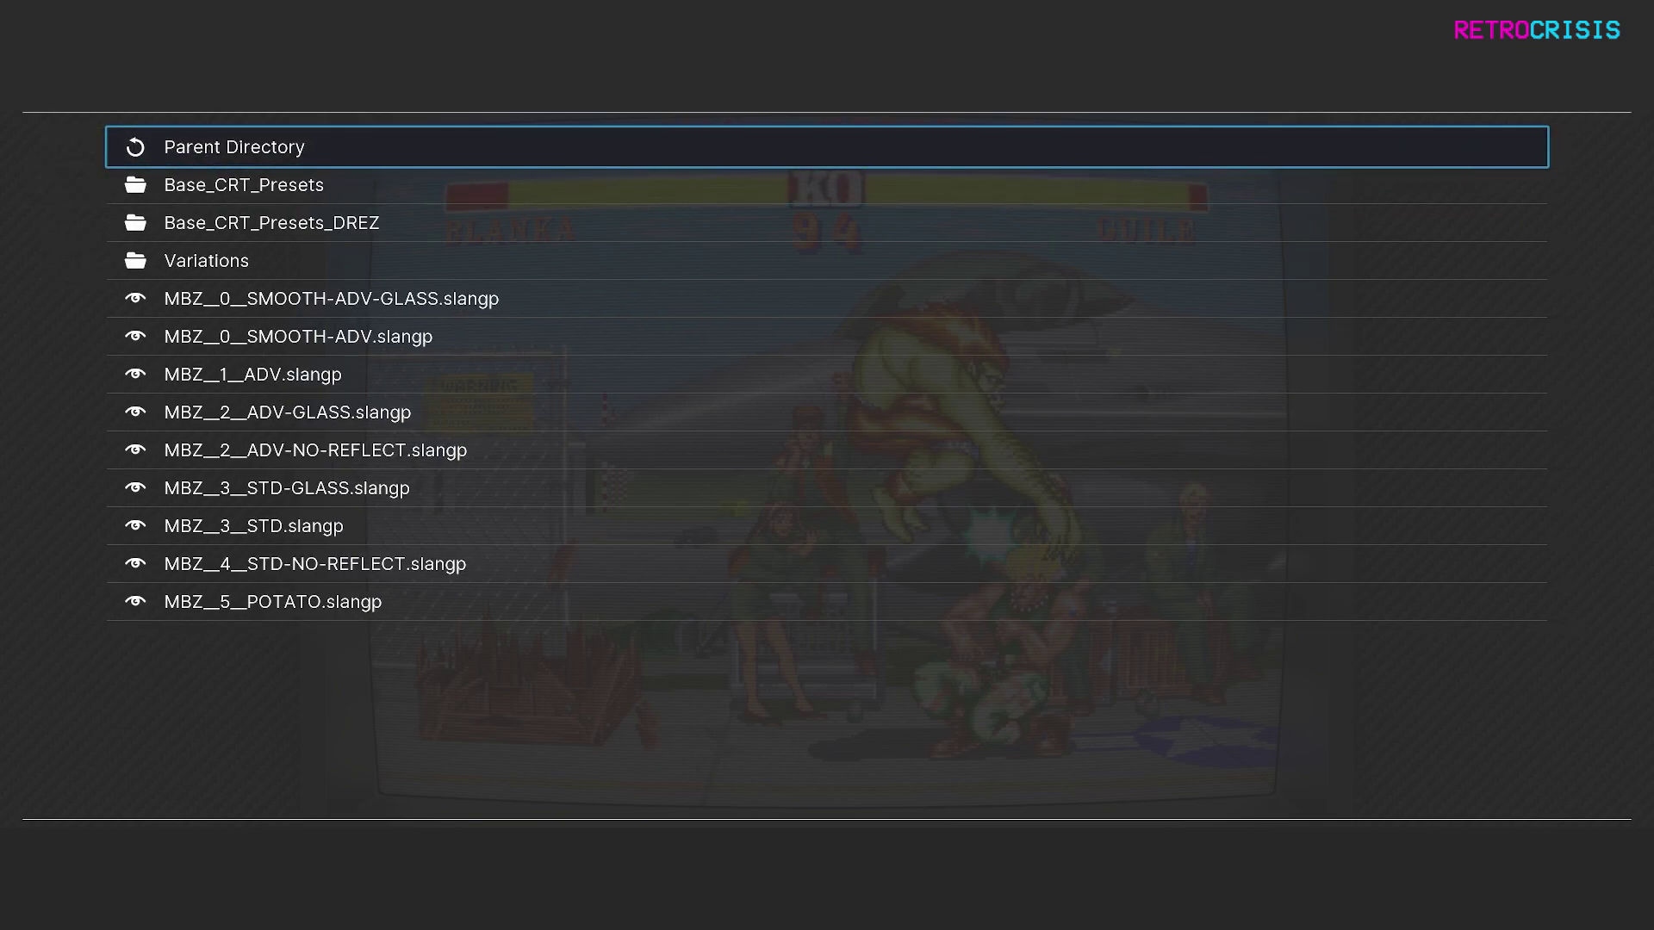
key("Down")
key("Down")
key("Down")
key("Down")
key("Down")
key("Down")
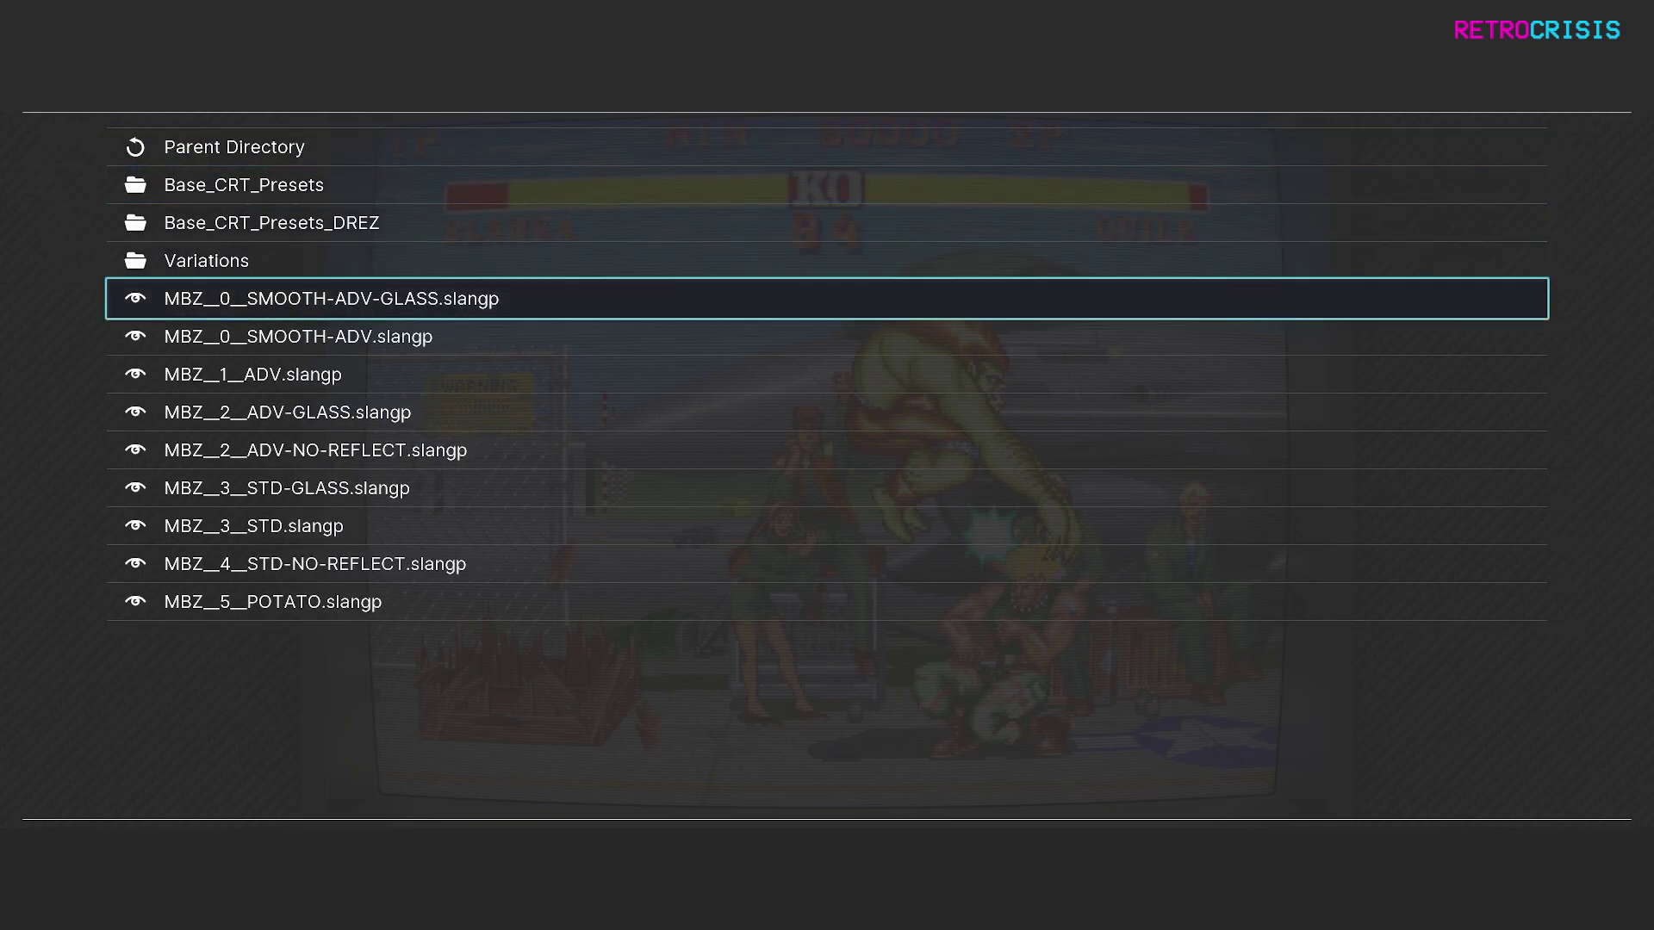
key("Return")
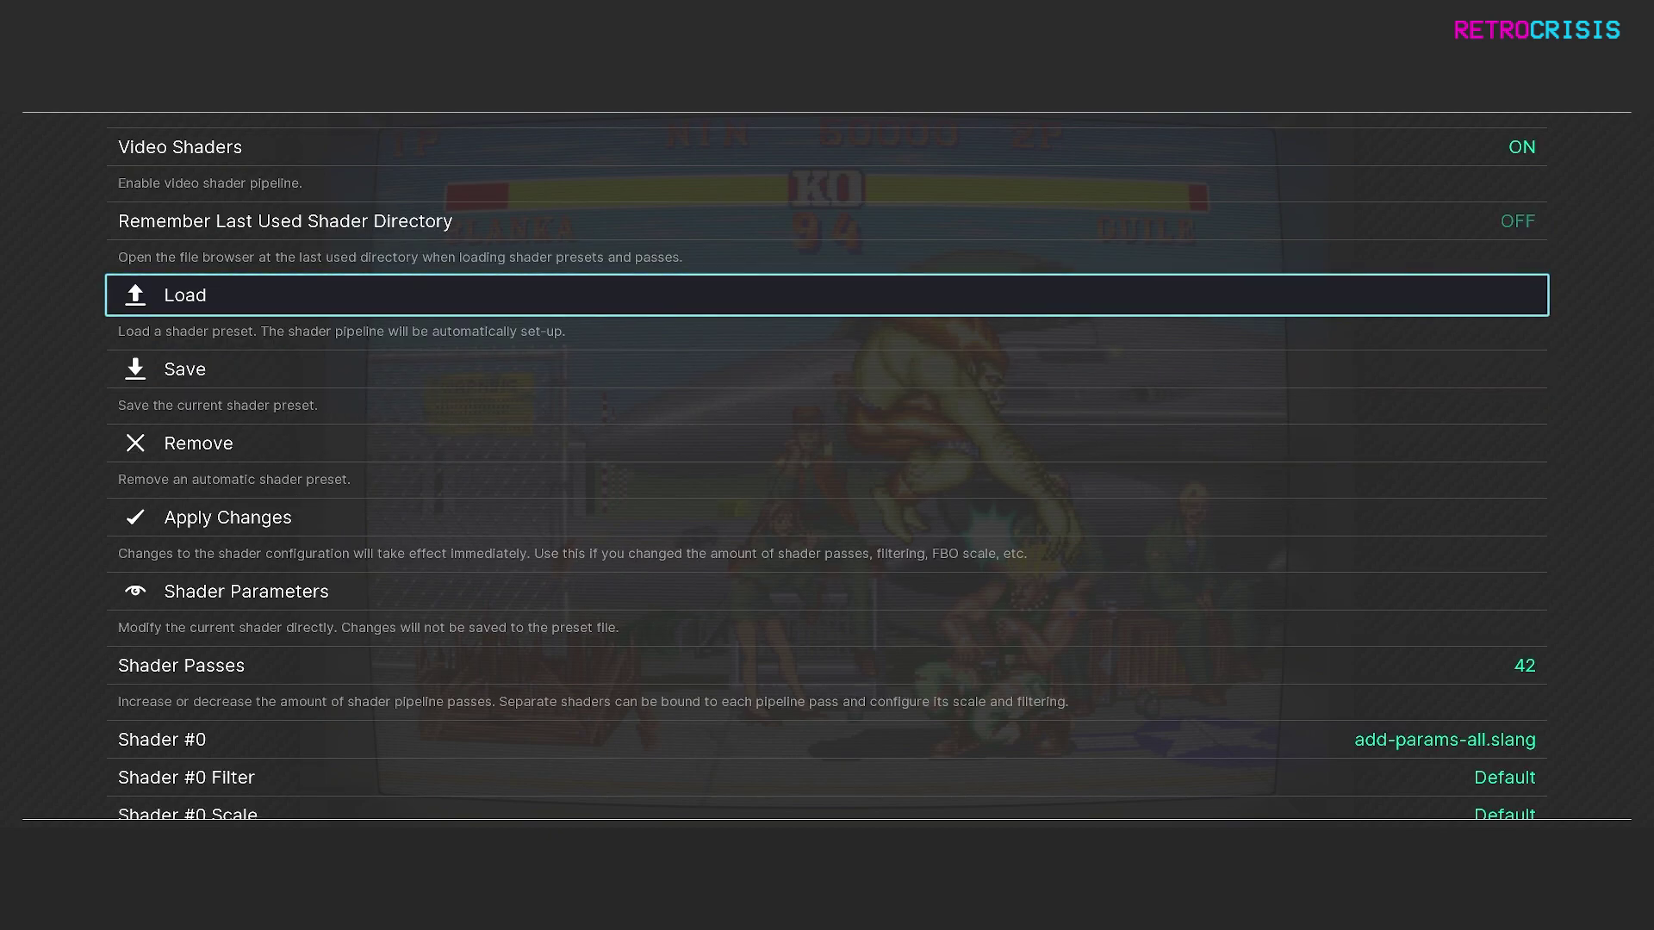
key("F1")
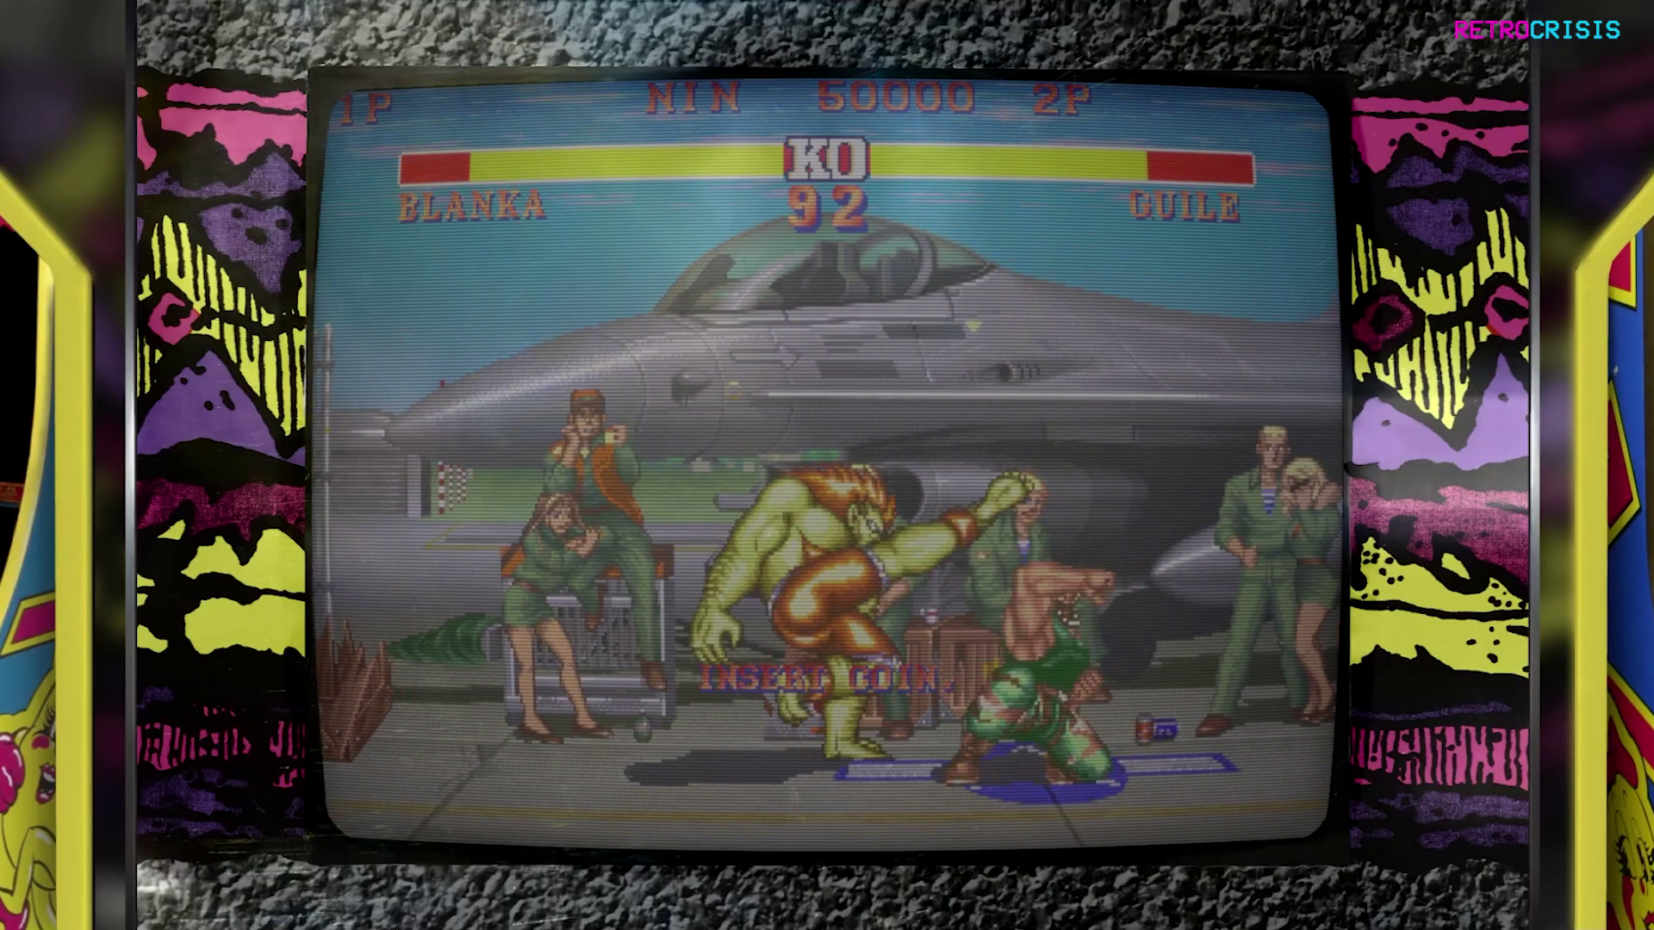